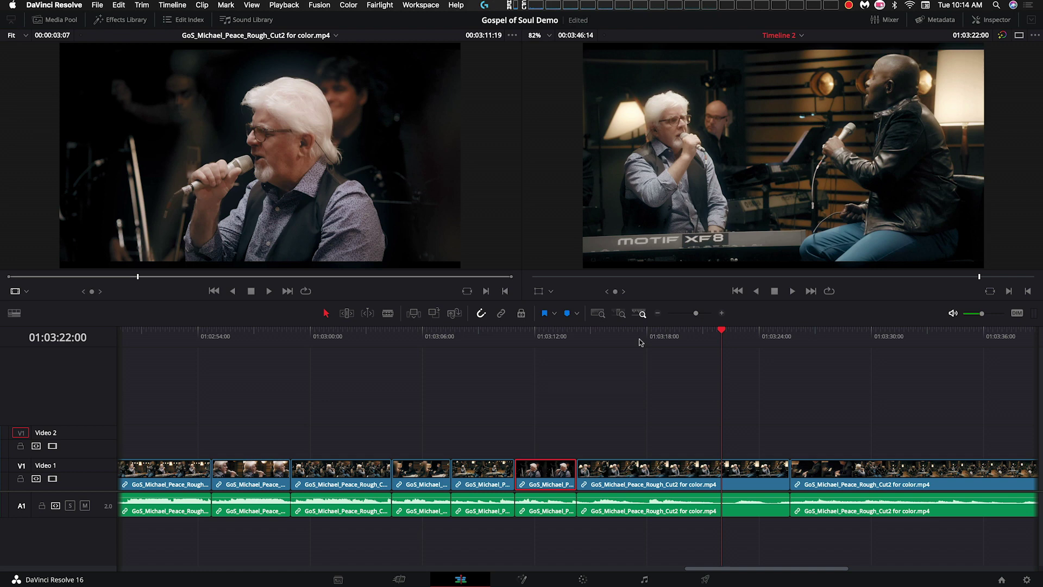
Step: Play the timeline from the cut at 01:02:58:23 and stop at about 01:03:04:06
{"action": "left_click_drag", "start_coordinate": [641, 342], "coordinate": [458, 380]}
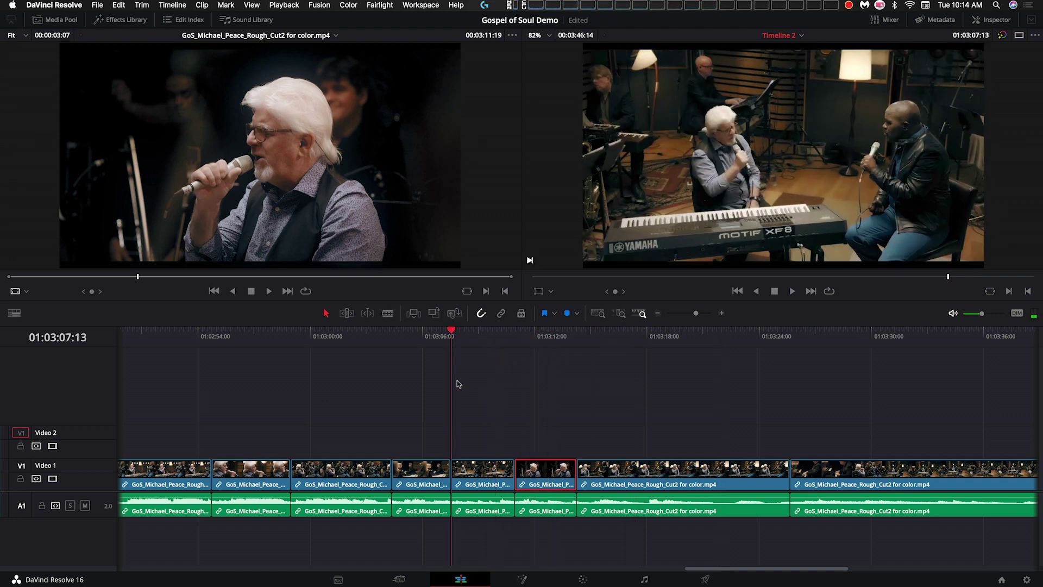
{"action": "key", "text": "Up"}
{"action": "key", "text": "Up"}
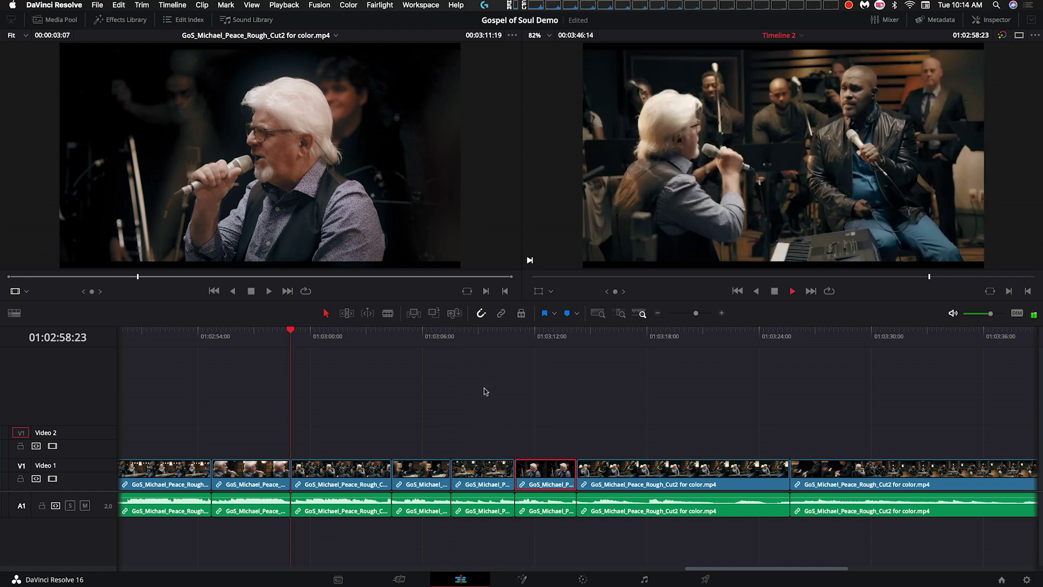
{"action": "key", "text": "space"}
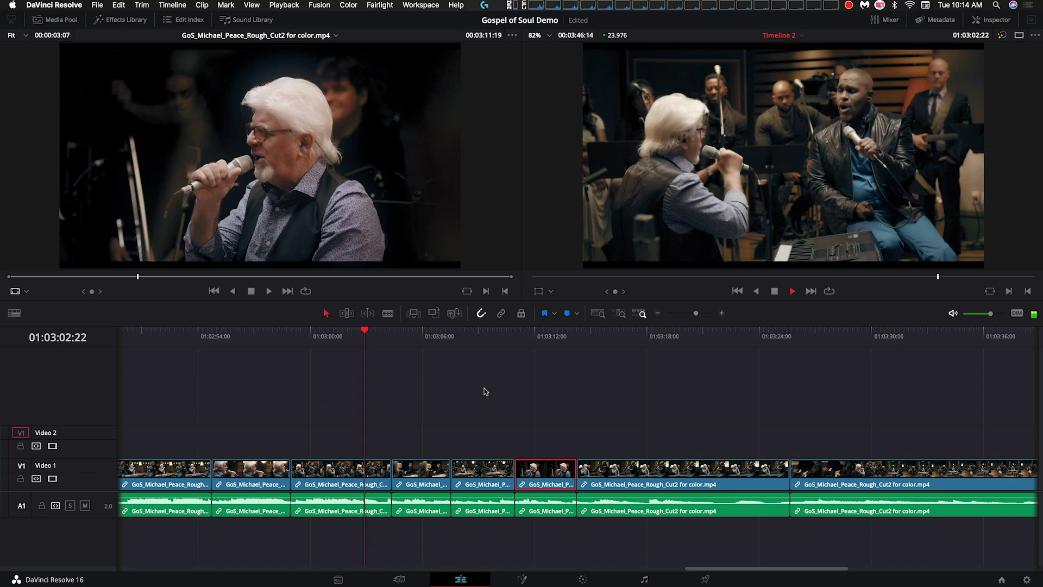
{"action": "key", "text": "space"}
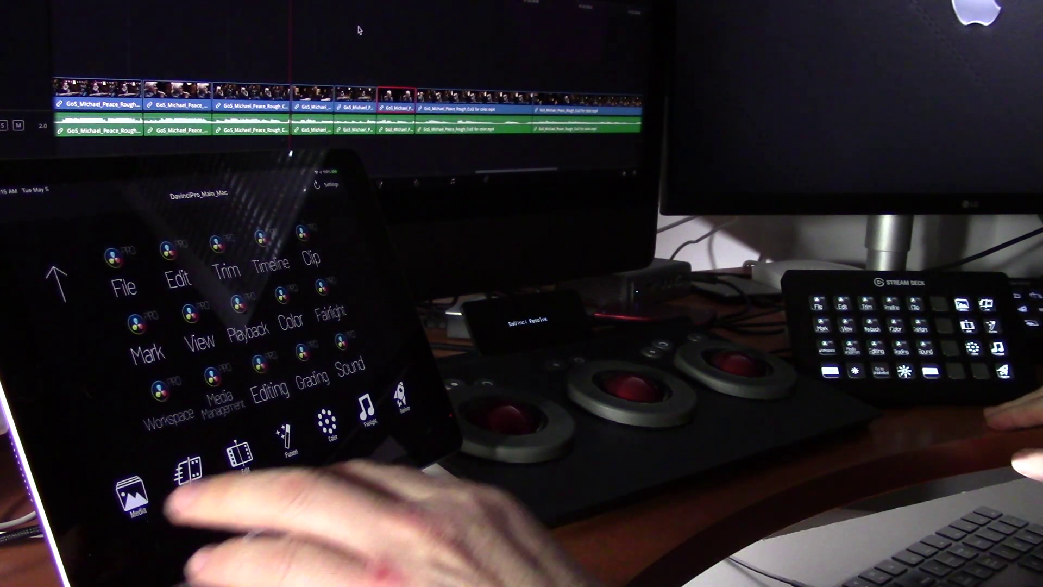
Step: Switch to the Color page and back to the Media page to begin managing media
{"action": "left_click", "coordinate": [187, 472]}
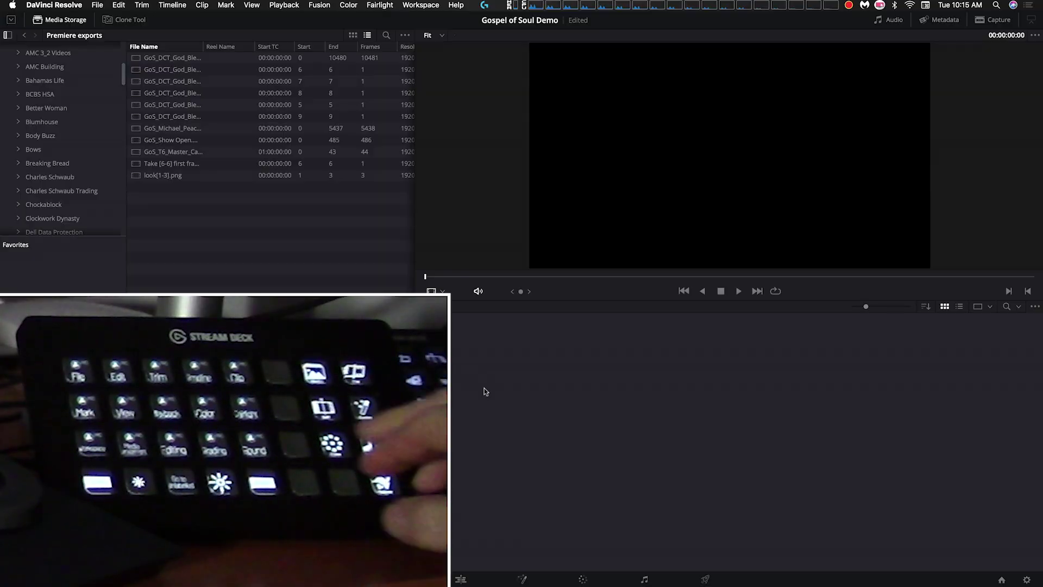
{"action": "key", "text": "shift+6"}
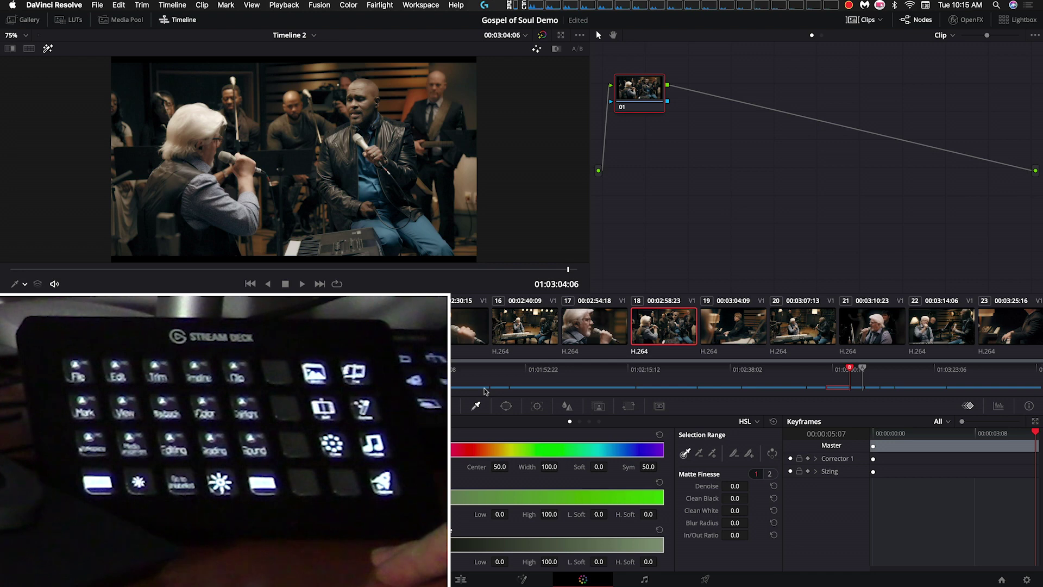
{"action": "key", "text": "shift+2"}
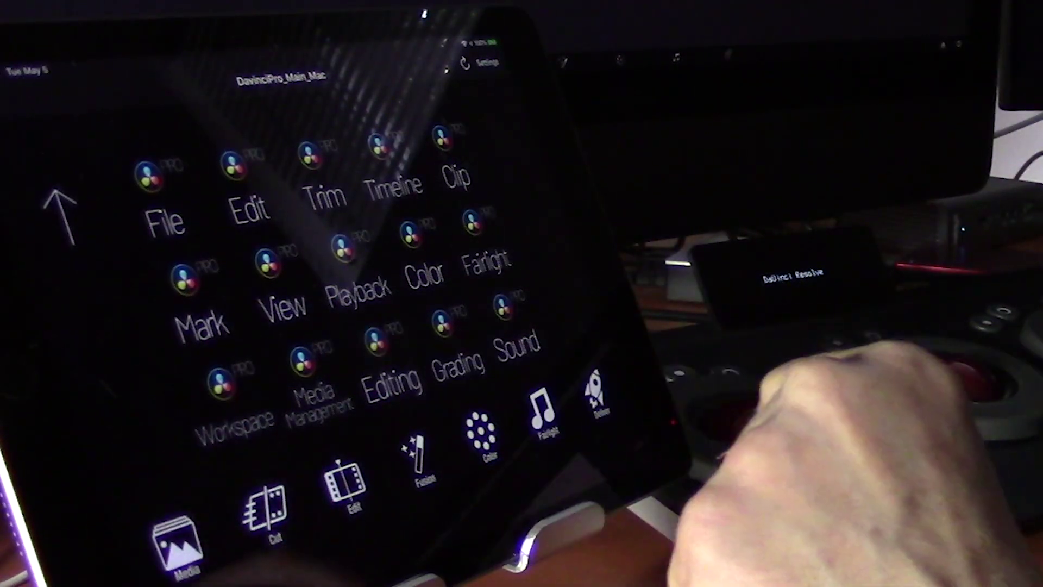
{"action": "left_click", "coordinate": [315, 388]}
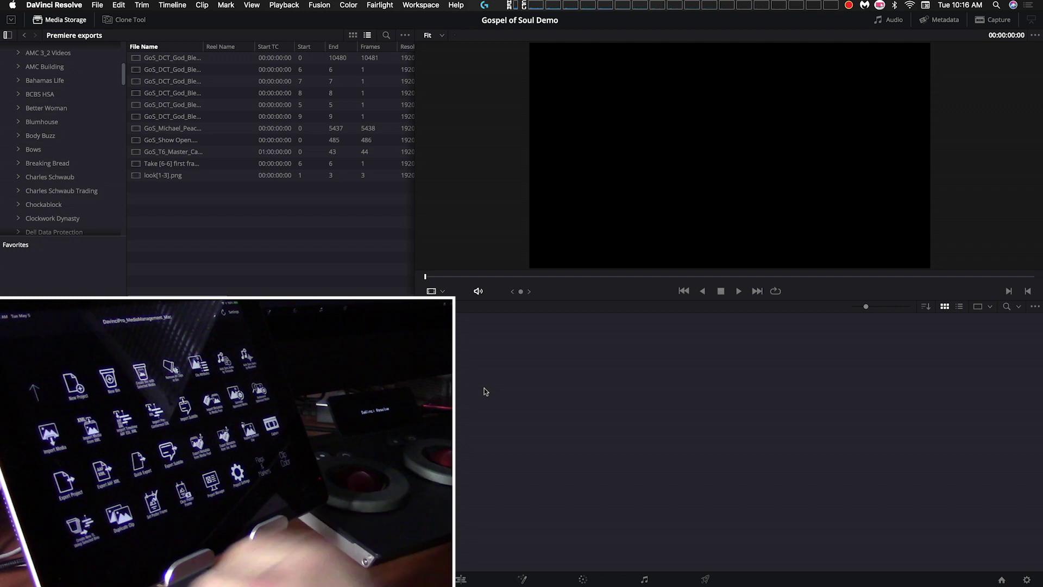
Step: Import the purple-tagged GettyImages clips from the Getty folder into the Master bin
{"action": "key", "text": "super+i"}
{"action": "key", "text": "Down"}
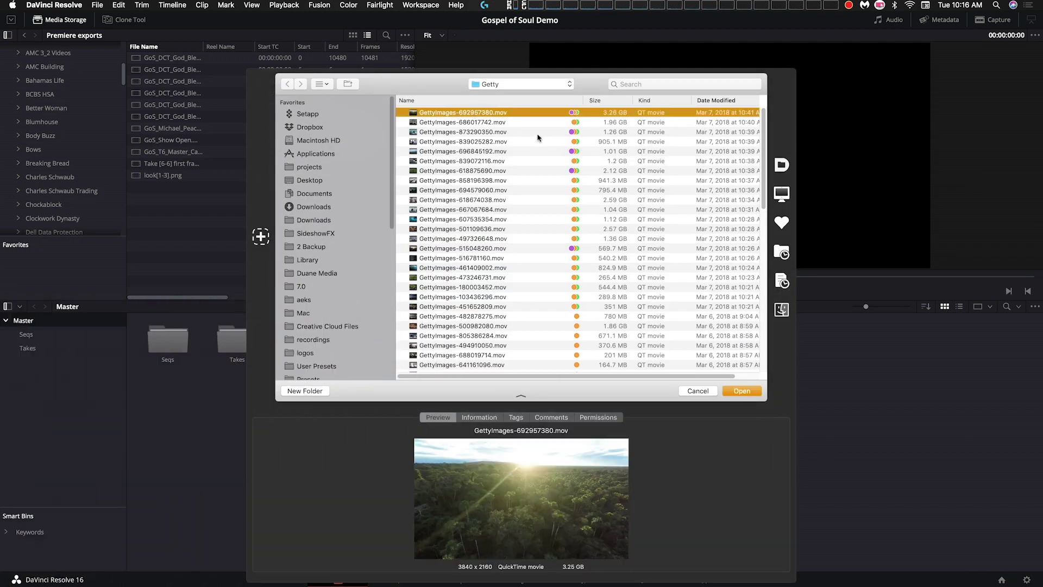
{"action": "left_click", "coordinate": [537, 134], "text": "super"}
{"action": "left_click", "coordinate": [538, 153], "text": "super"}
{"action": "left_click", "coordinate": [540, 170], "text": "super"}
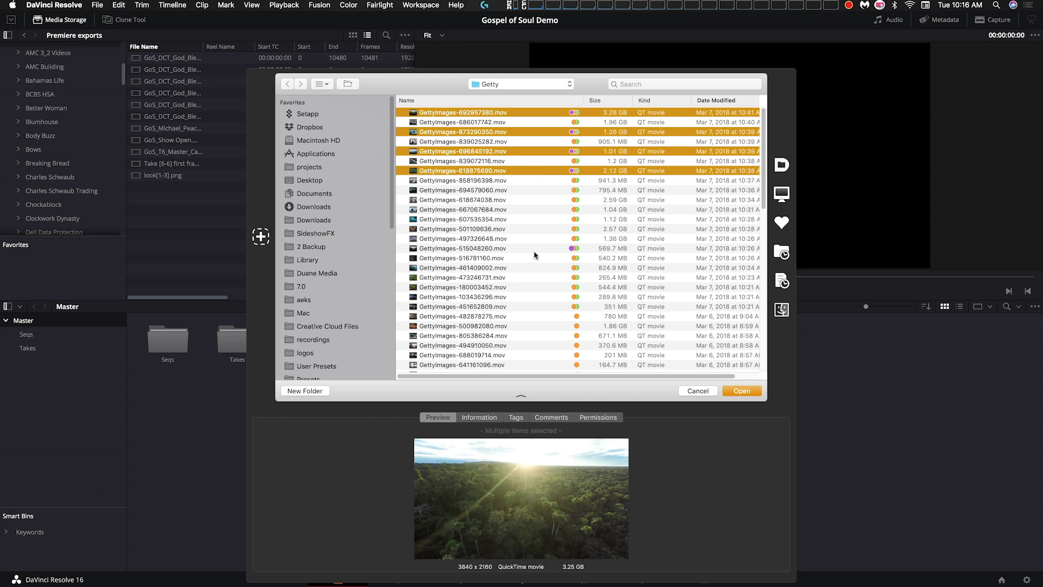
{"action": "scroll", "coordinate": [551, 250], "scroll_direction": "down", "scroll_amount": 10}
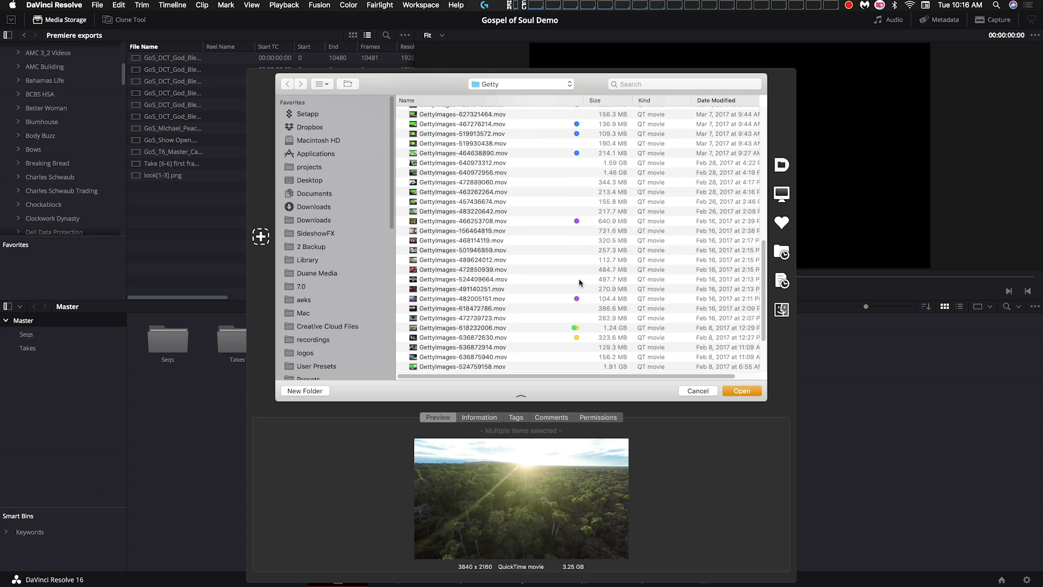
{"action": "left_click", "coordinate": [546, 222], "text": "super"}
{"action": "left_click", "coordinate": [534, 299], "text": "super"}
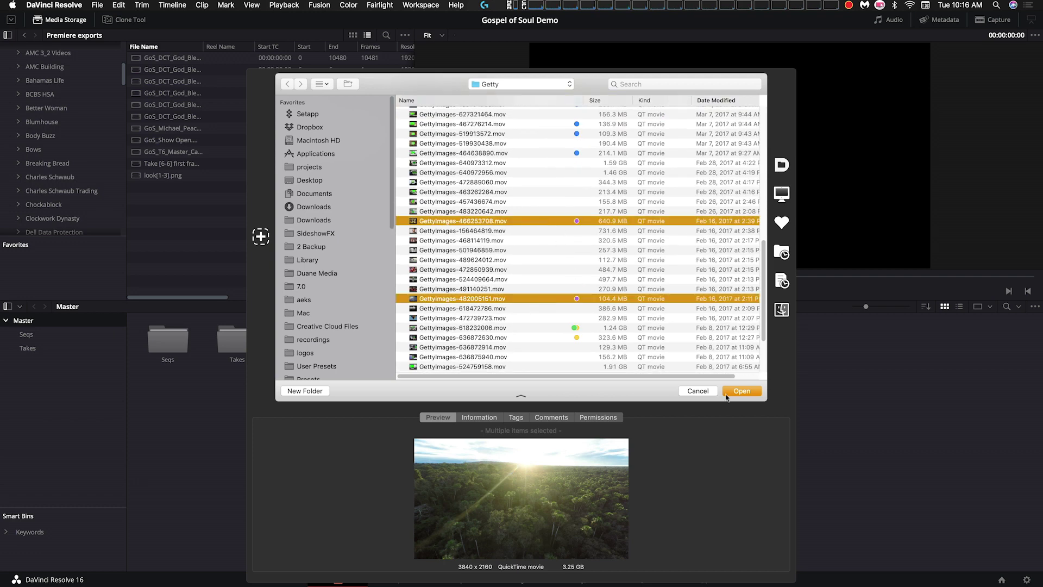
{"action": "key", "text": "Return"}
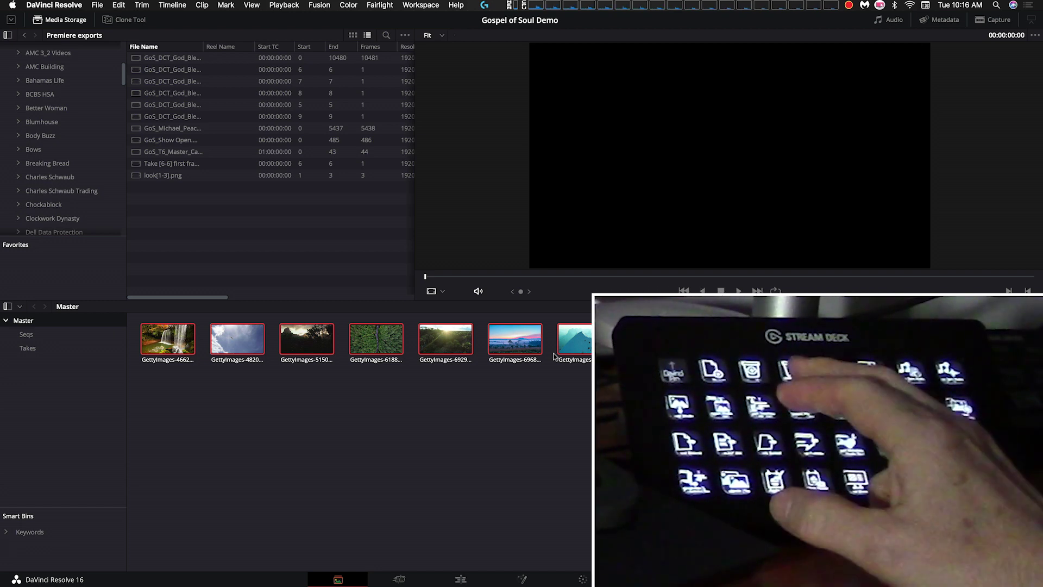
Step: Put the imported clips in a new bin named stock and assign all of them the Orange clip color
{"action": "key", "text": "super+shift+n"}
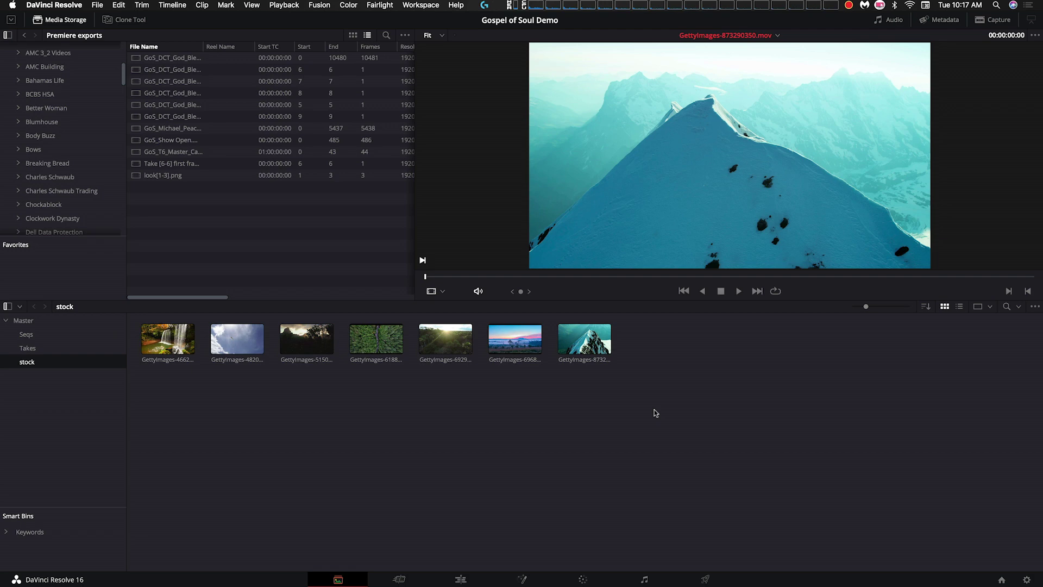
{"action": "left_click_drag", "start_coordinate": [657, 411], "coordinate": [179, 308]}
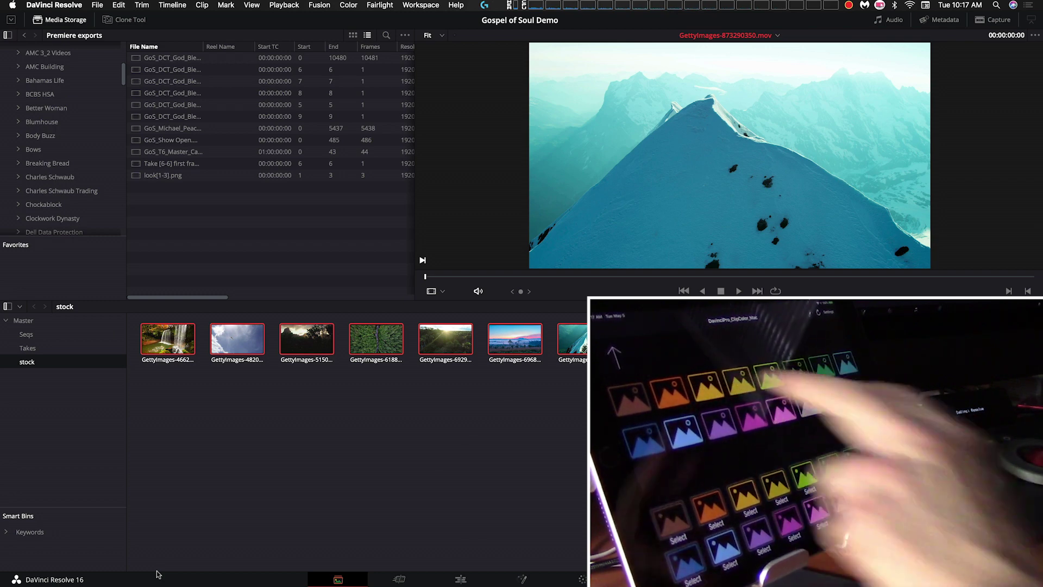
{"action": "key", "text": "ctrl+alt+o"}
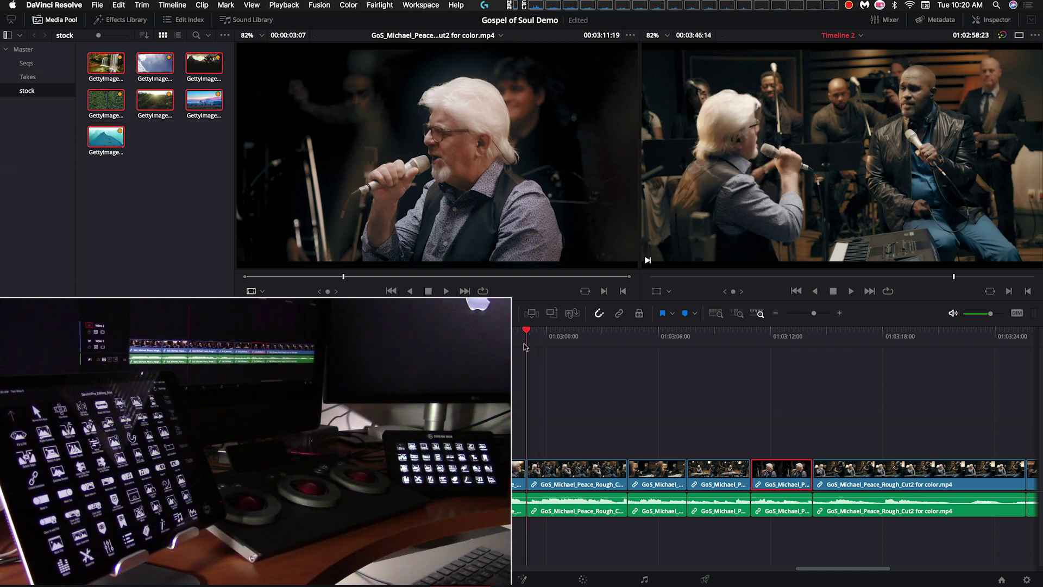
Step: Play Timeline 2 from 01:02:58:23 and mark an In point at 01:03:02:03
{"action": "key", "text": "space"}
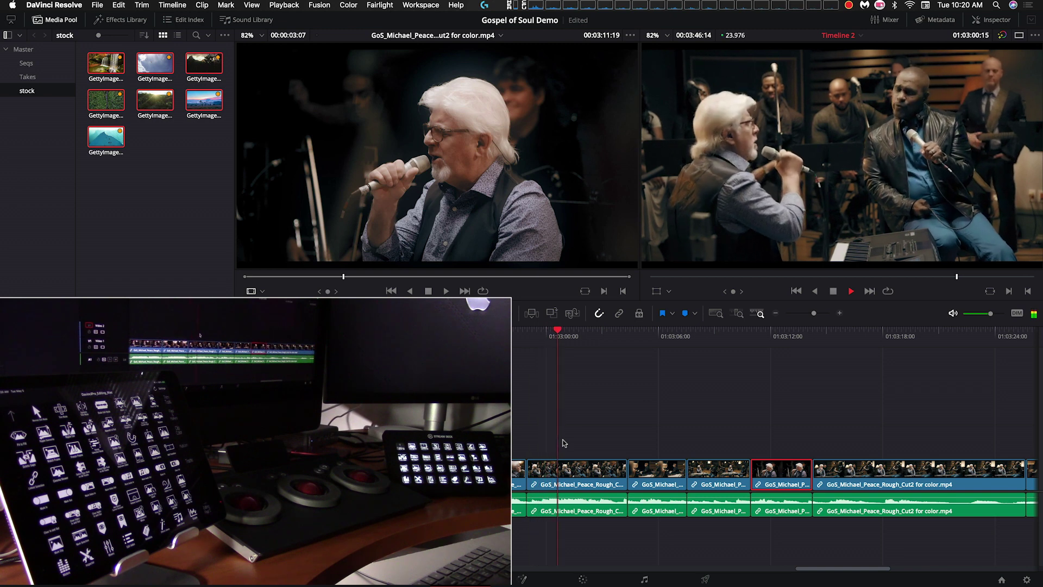
{"action": "key", "text": "space"}
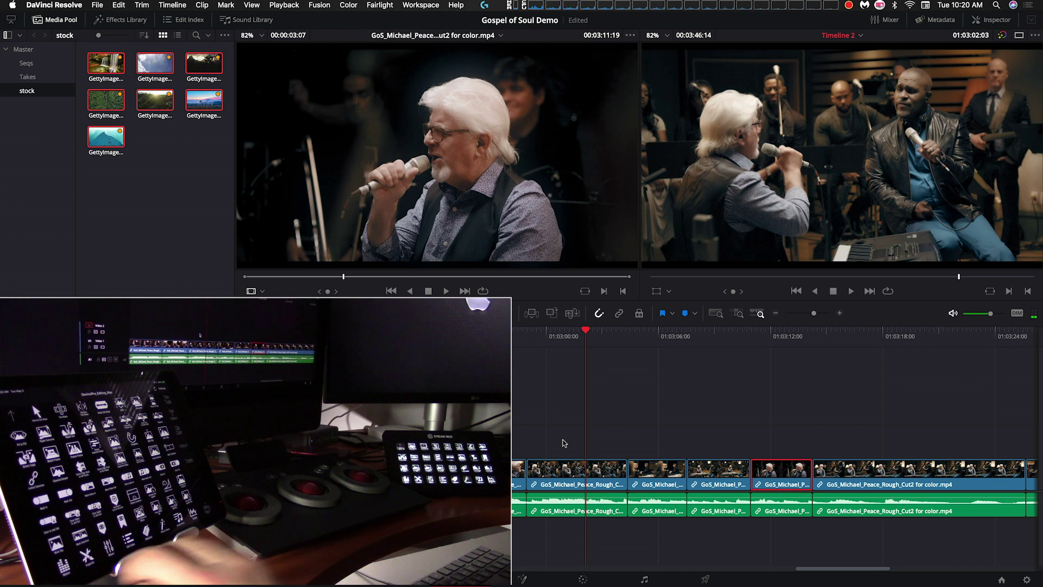
{"action": "key", "text": "i"}
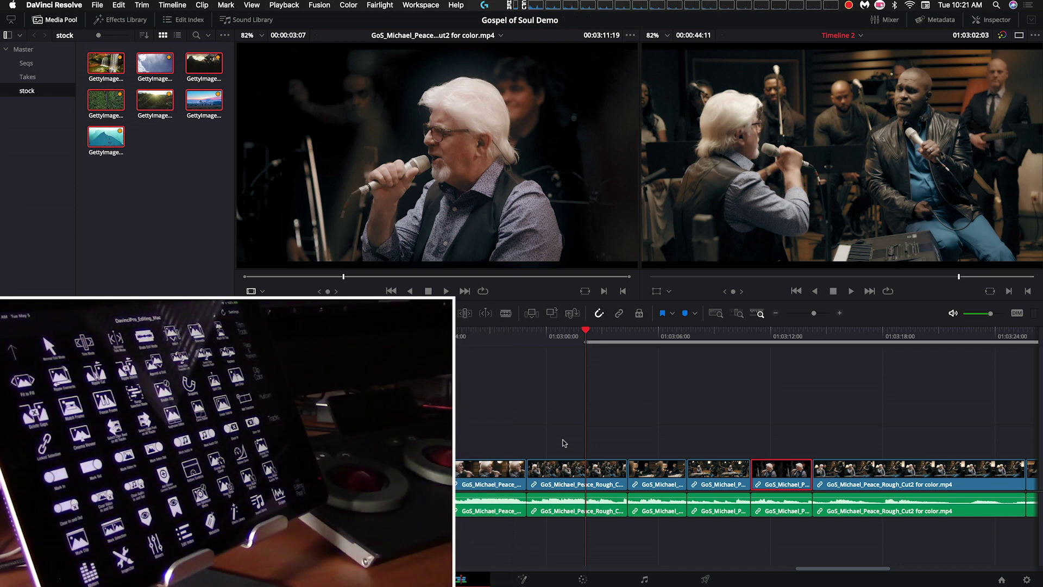
Step: Load GettyImages-618875690.mov in the source viewer, mark its In point at 00:00:16:22, and place it on top on Video 2
{"action": "mouse_move", "coordinate": [162, 105]}
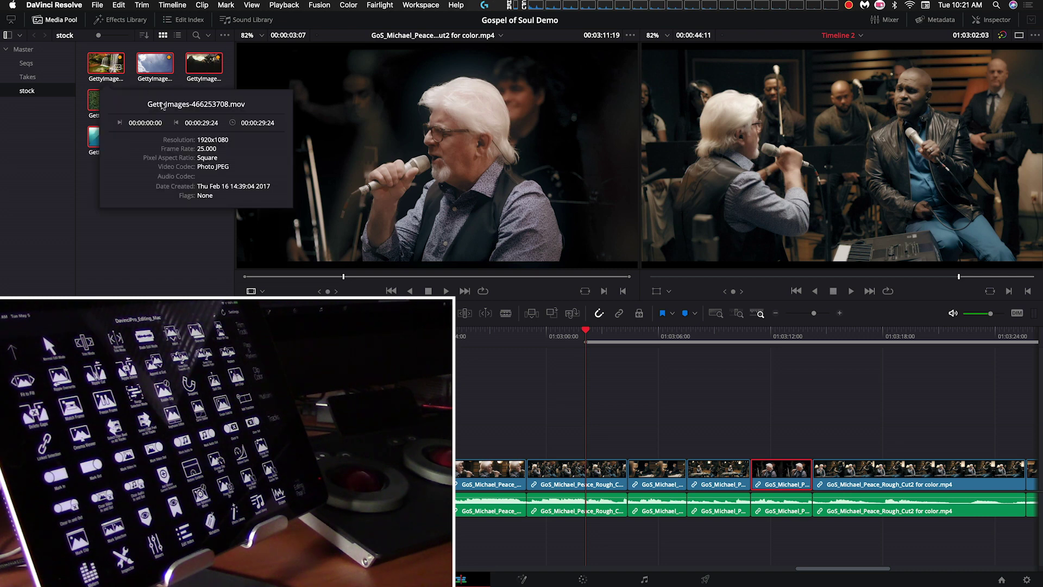
{"action": "left_click", "coordinate": [189, 70]}
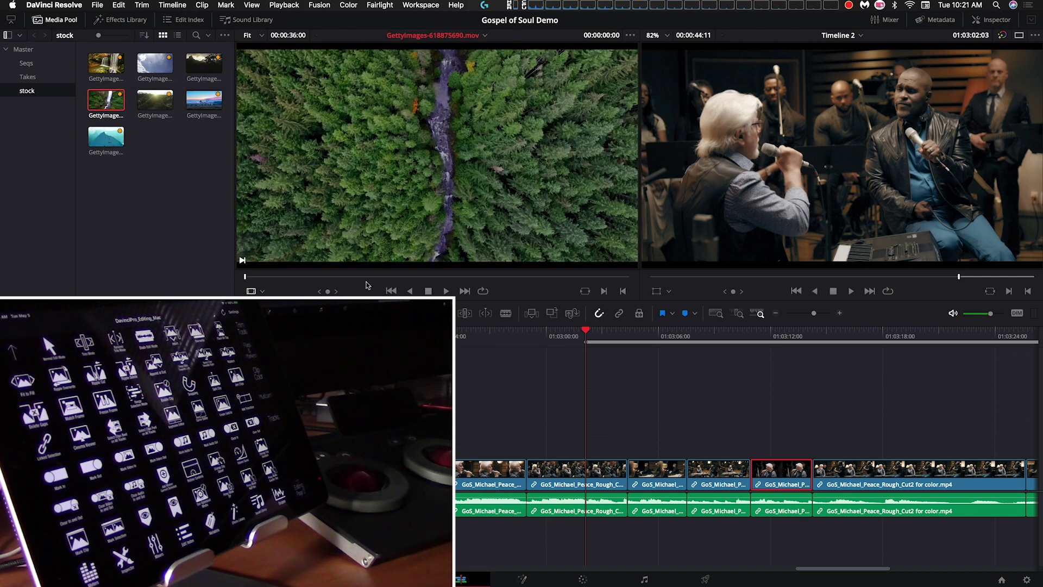
{"action": "left_click_drag", "start_coordinate": [366, 277], "coordinate": [427, 284]}
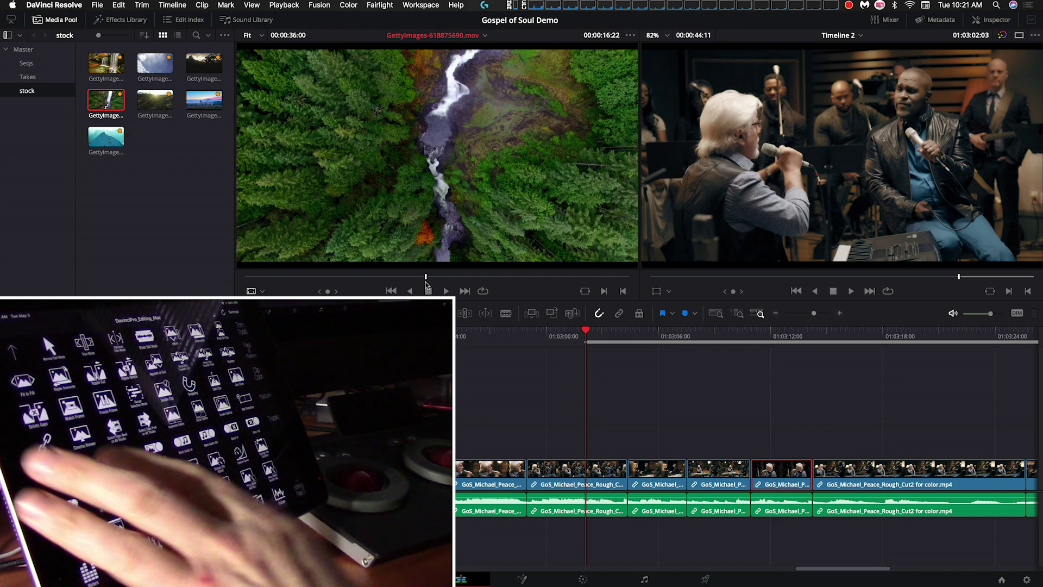
{"action": "key", "text": "i"}
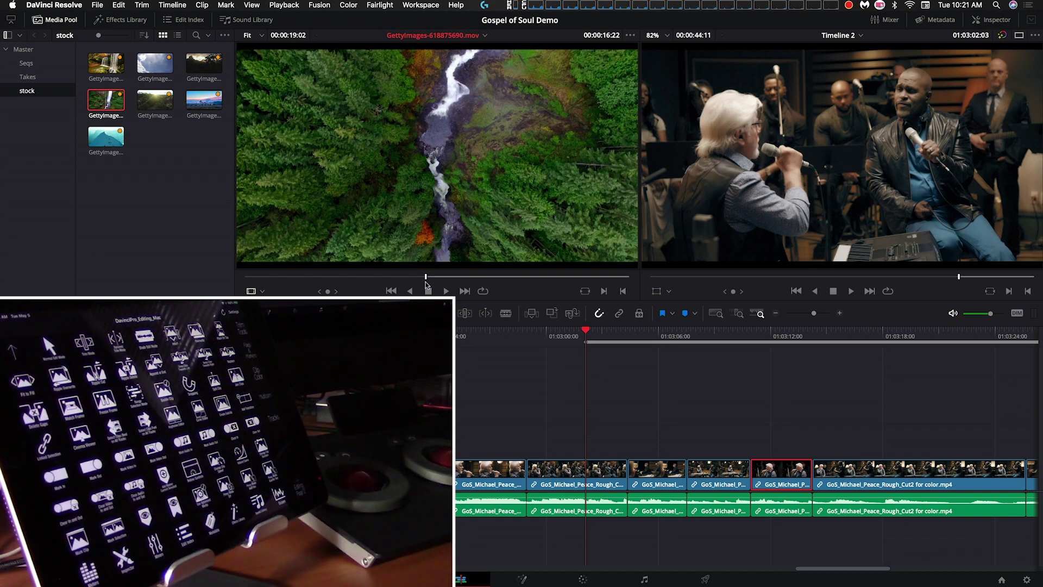
{"action": "key", "text": "F12"}
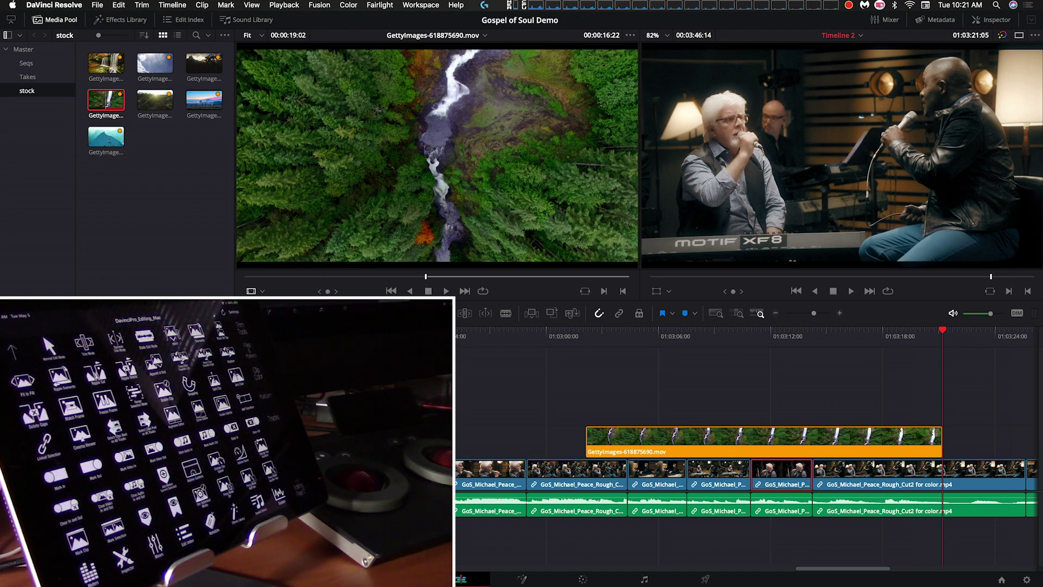
Step: Select the forest clip on Video 2, play across it, and return the playhead to its start
{"action": "left_click", "coordinate": [639, 440]}
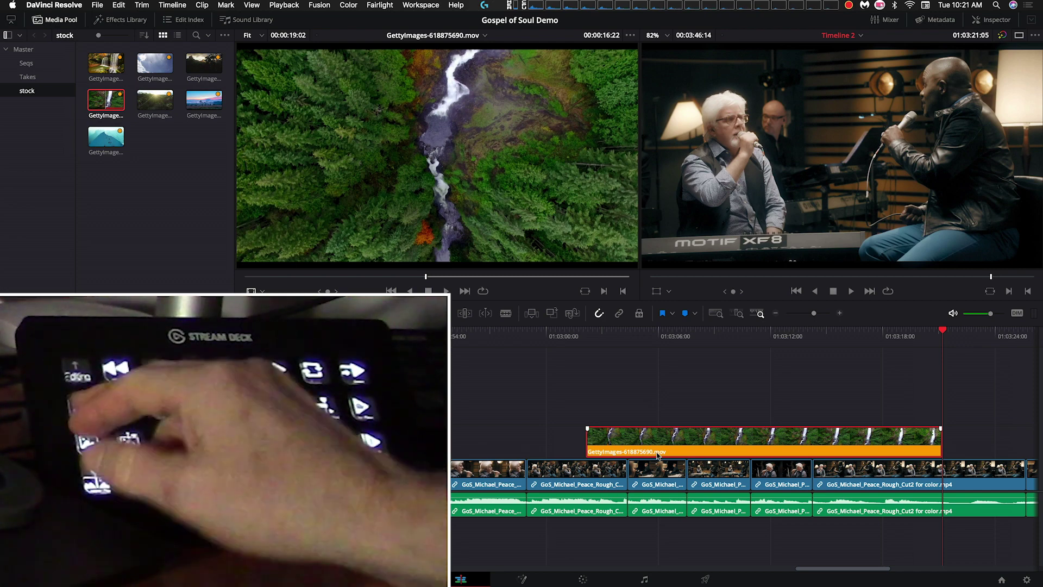
{"action": "key", "text": "alt+slash"}
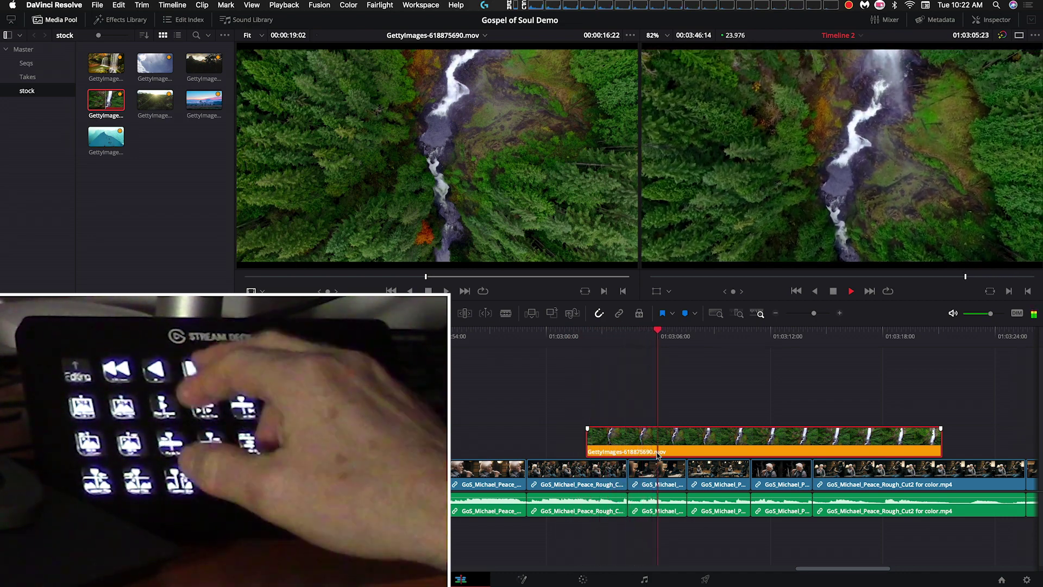
{"action": "key", "text": "Up"}
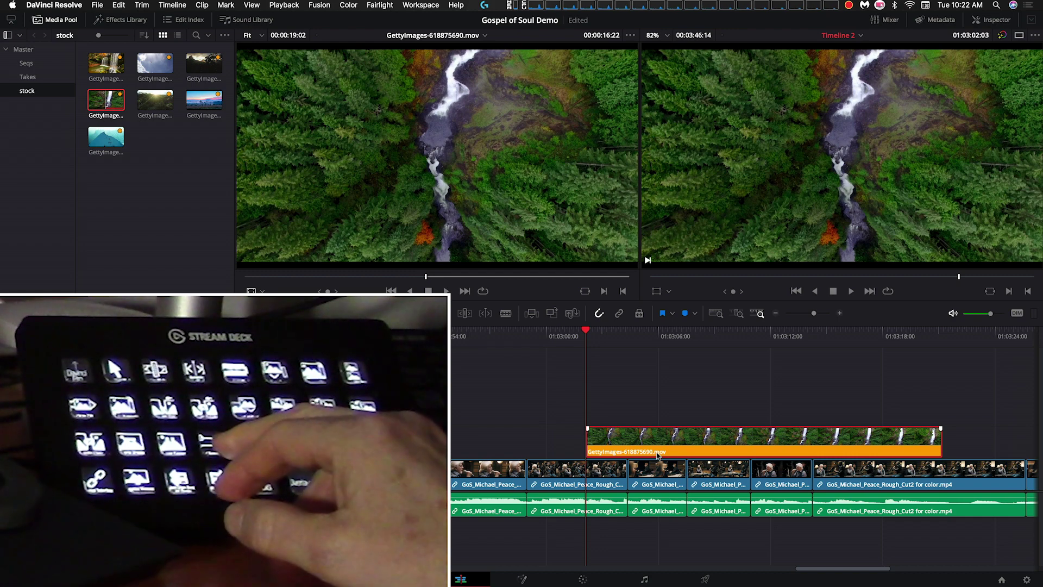
Step: Add transitions to both ends of the forest clip on Video 2 and play back the result
{"action": "key", "text": "d"}
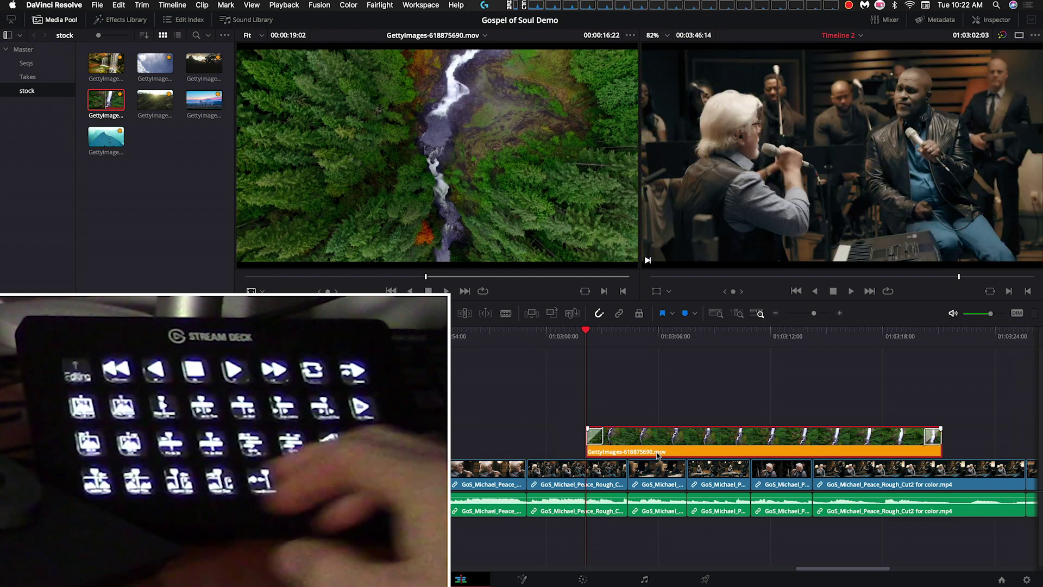
{"action": "key", "text": "slash"}
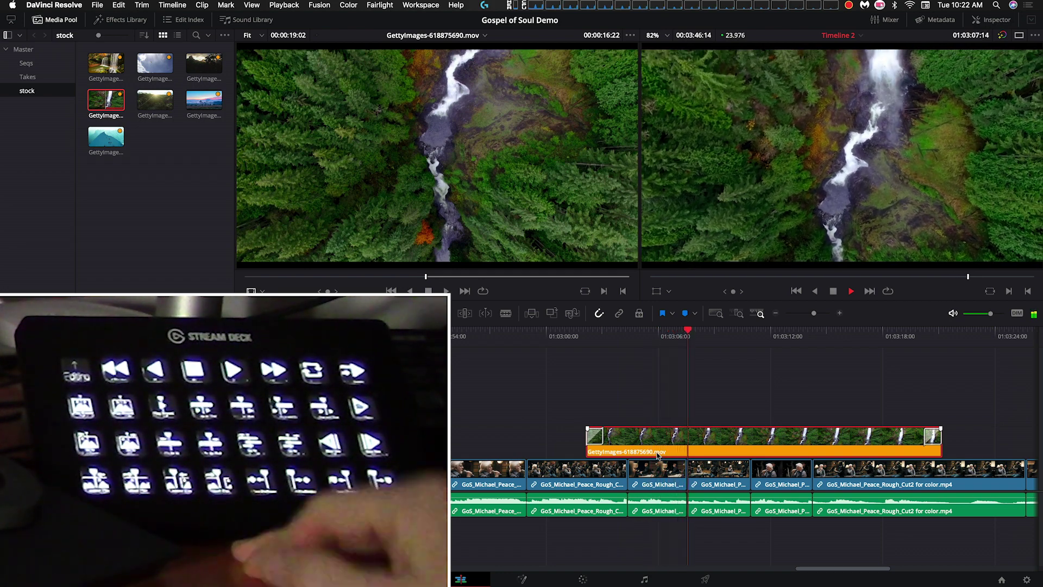
{"action": "key", "text": "Up"}
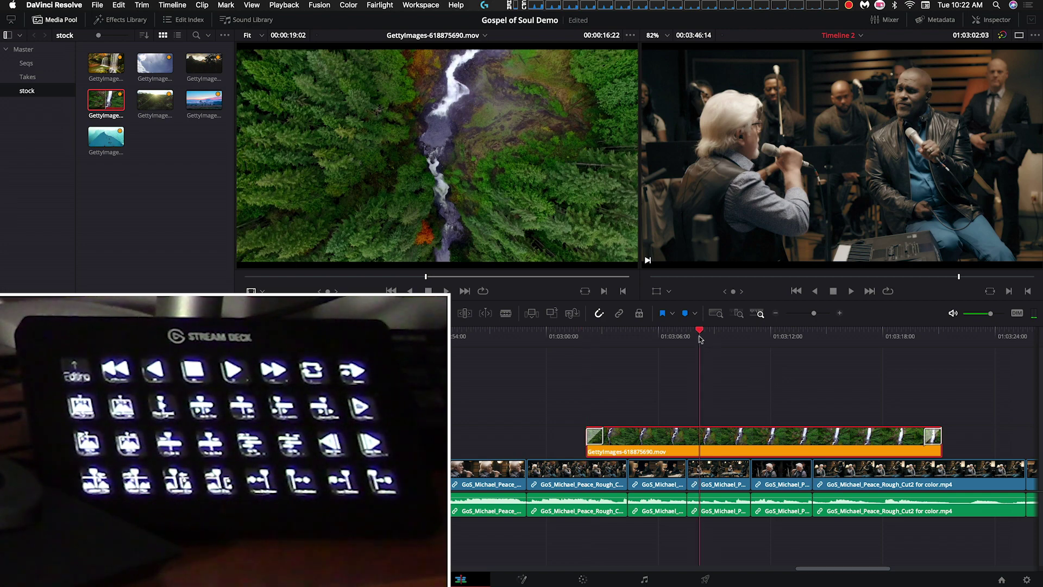
Step: Trim the end of the forest clip to 01:03:08:17 and play around its new end
{"action": "left_click_drag", "start_coordinate": [700, 339], "coordinate": [694, 347]}
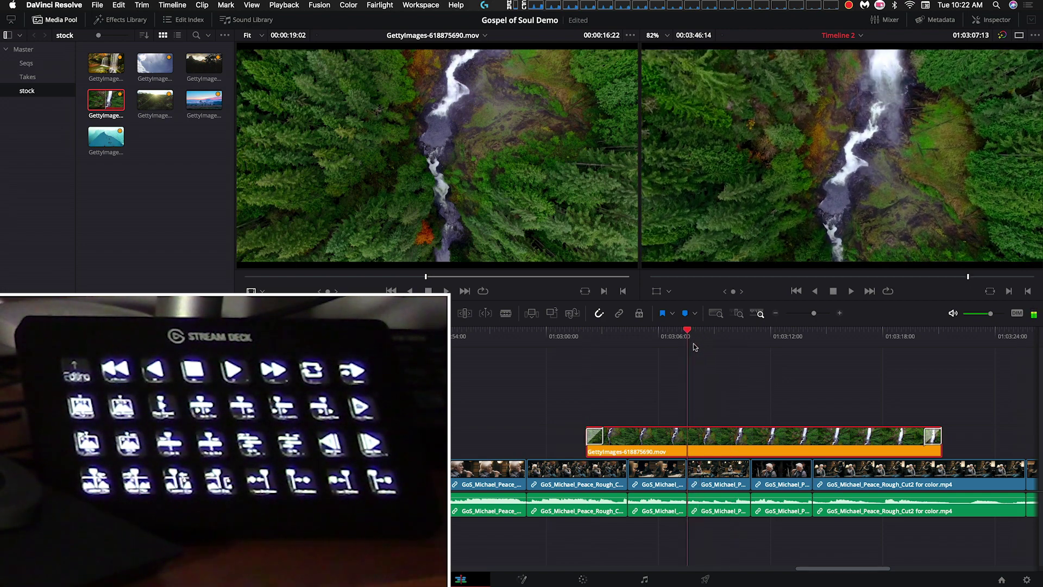
{"action": "key", "text": "space"}
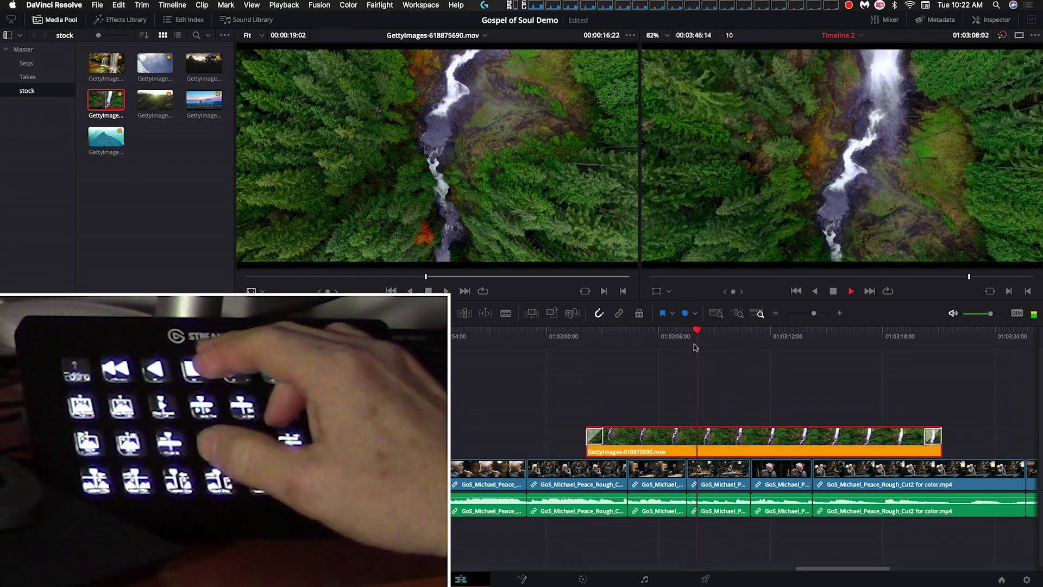
{"action": "key", "text": "space"}
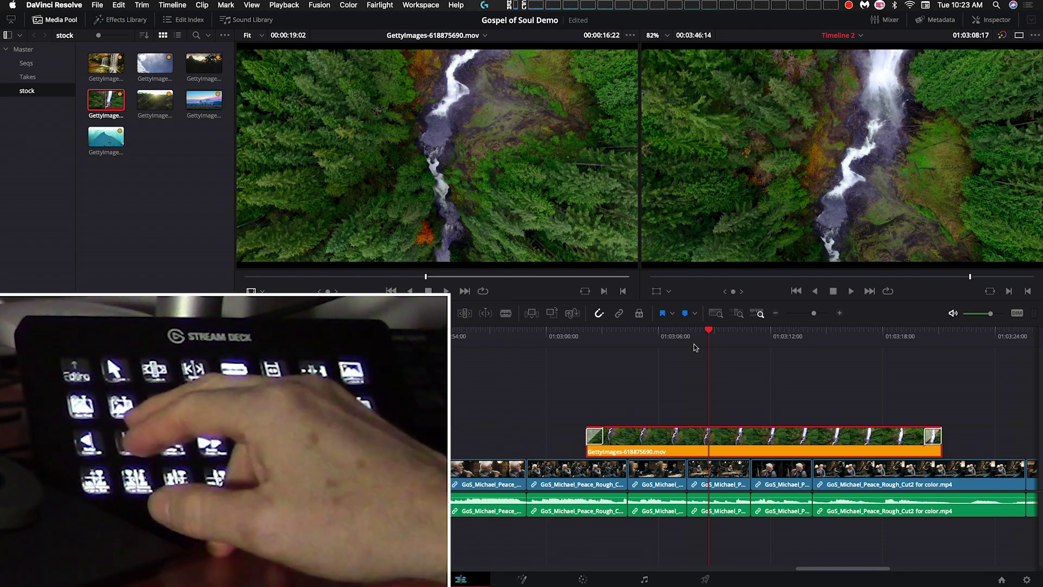
{"action": "key", "text": "shift+bracketright"}
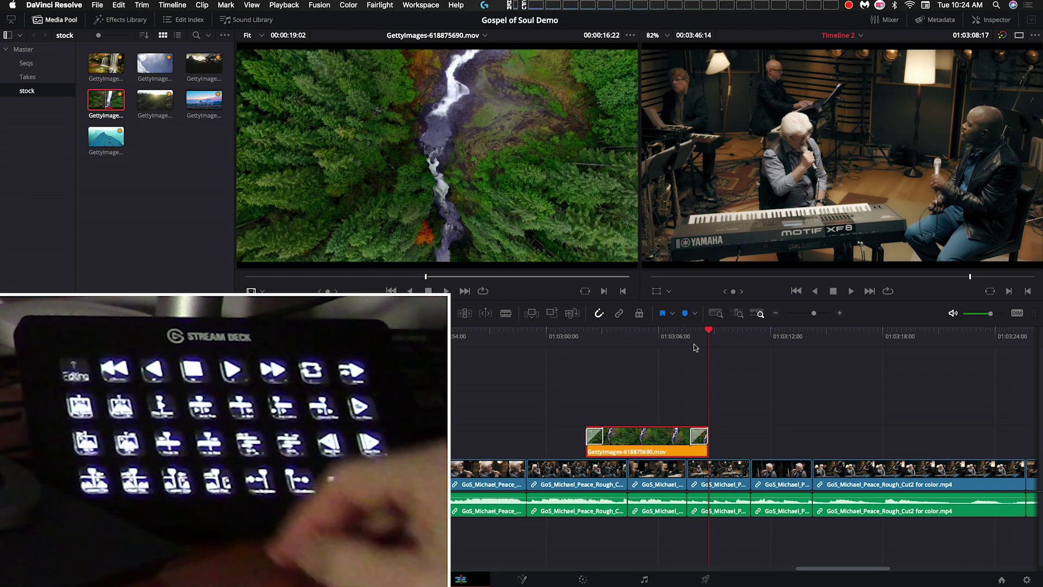
{"action": "key", "text": "space"}
{"action": "key", "text": "shift+/"}
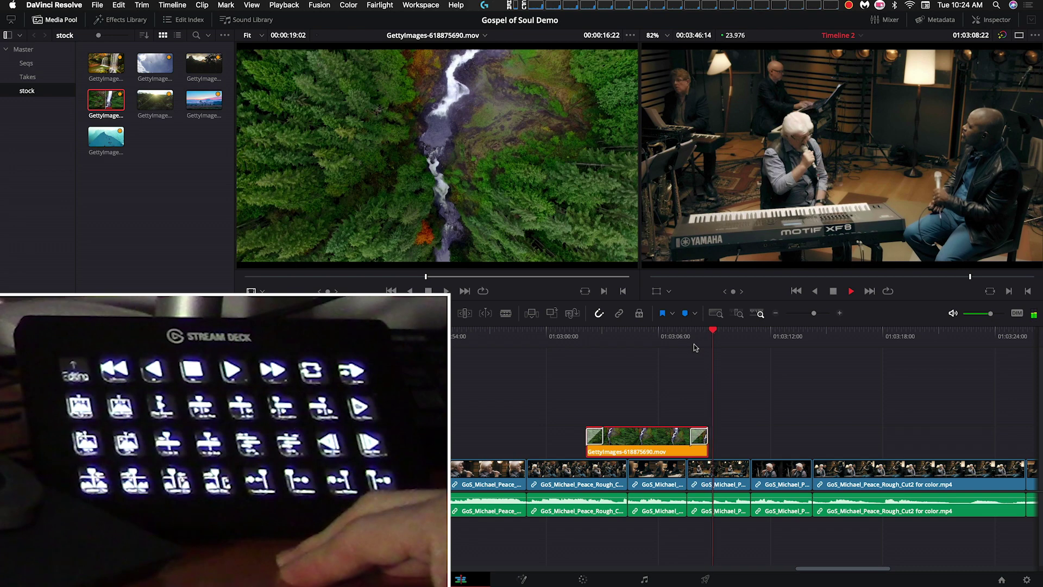
Step: Remove the transition at the end of the forest clip and park the playhead on its end at 01:03:08:17
{"action": "key", "text": "alt+slash"}
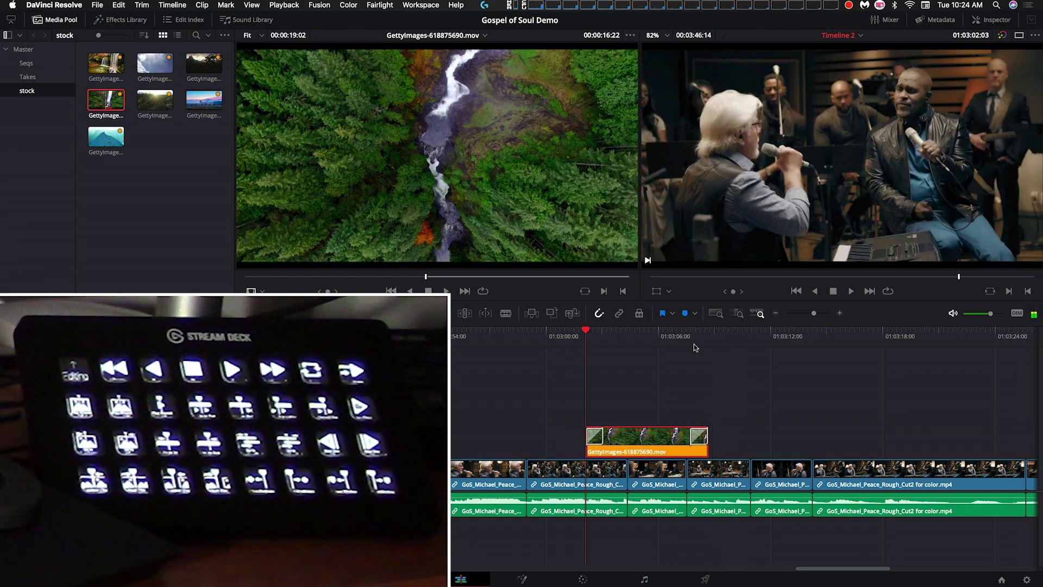
{"action": "left_click", "coordinate": [697, 369]}
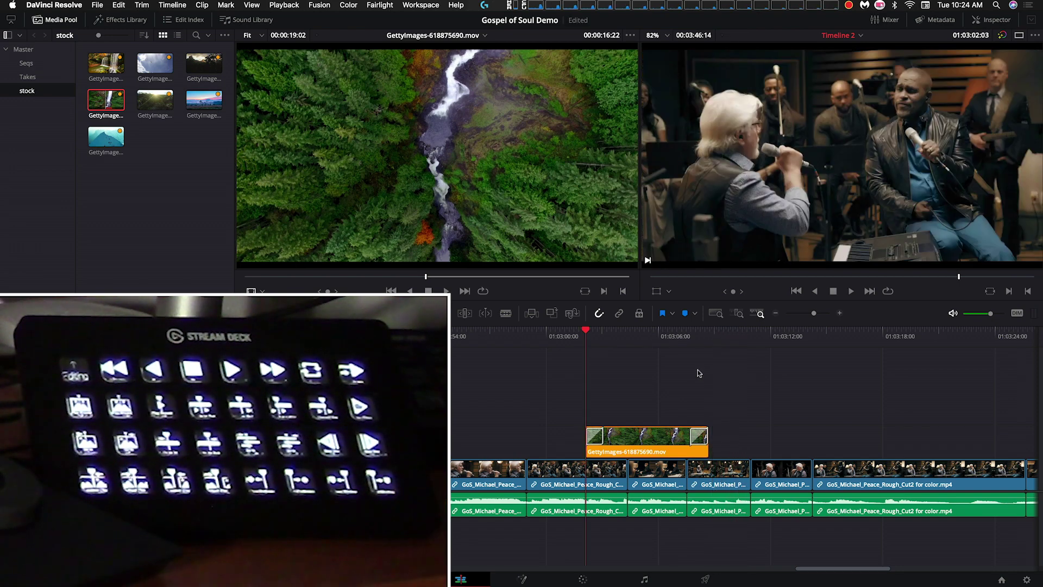
{"action": "left_click", "coordinate": [704, 334]}
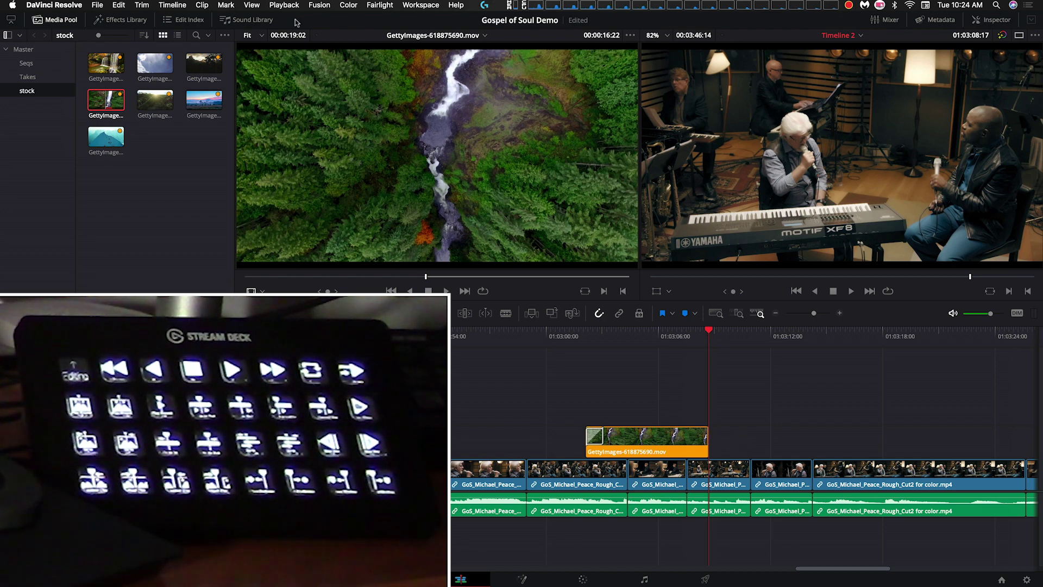
Step: Load GettyImages-692957380.mov in the source viewer at 21:37:59:10 and place it on Video 2 directly after the forest clip
{"action": "double_click", "coordinate": [143, 105]}
{"action": "left_click_drag", "start_coordinate": [302, 278], "coordinate": [400, 288]}
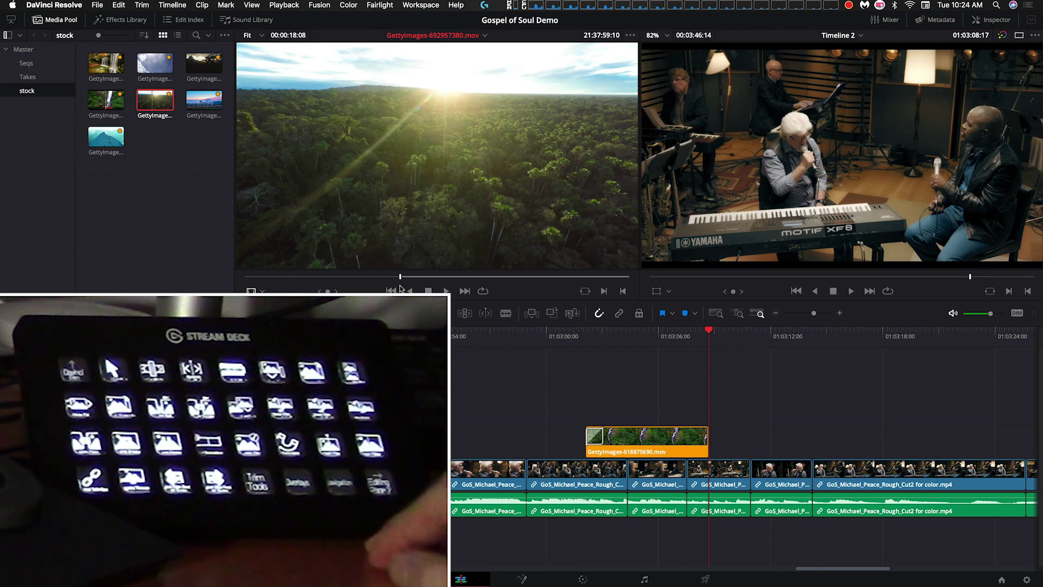
{"action": "key", "text": "F12"}
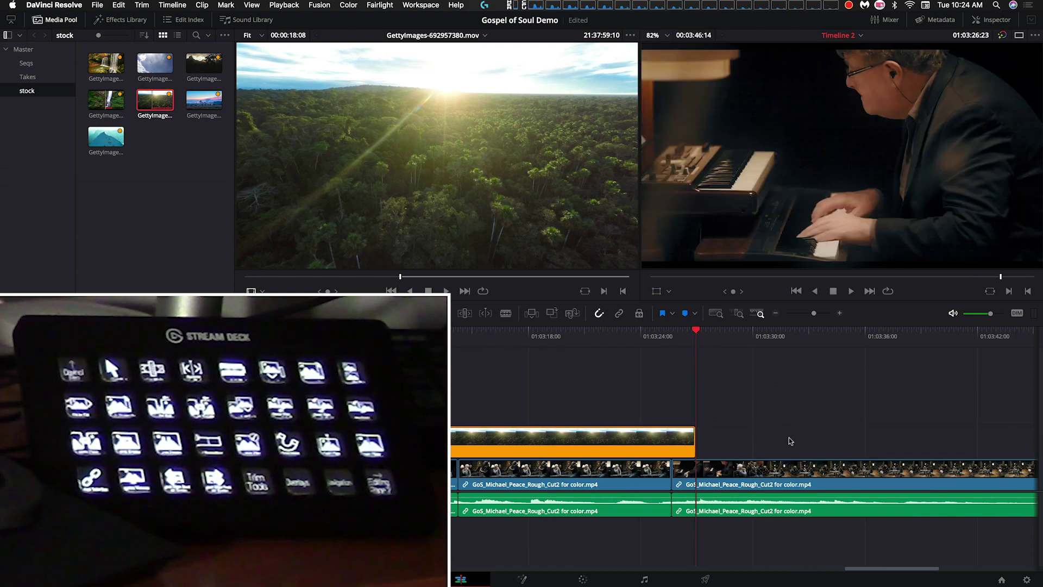
{"action": "scroll", "coordinate": [711, 447], "scroll_direction": "left", "scroll_amount": 5}
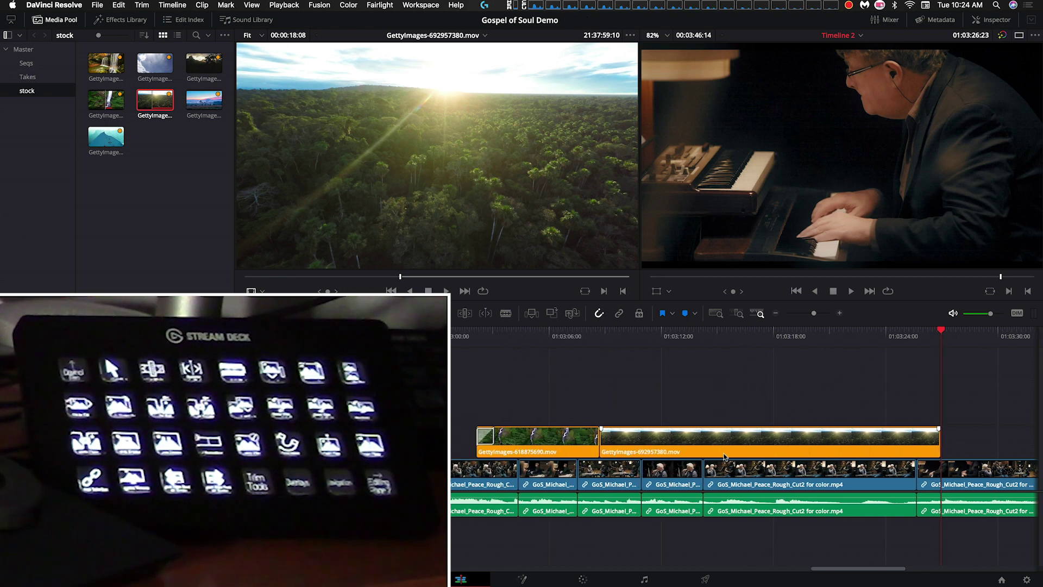
Step: Add a transition at the 01:03:08:17 cut between the two stock clips on Video 2
{"action": "left_click", "coordinate": [600, 334]}
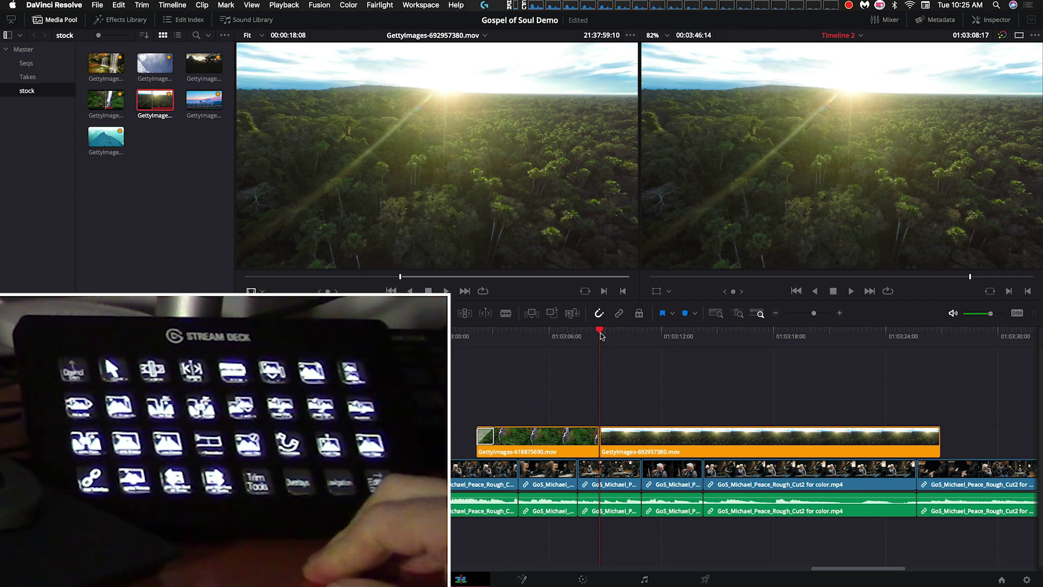
{"action": "key", "text": "t"}
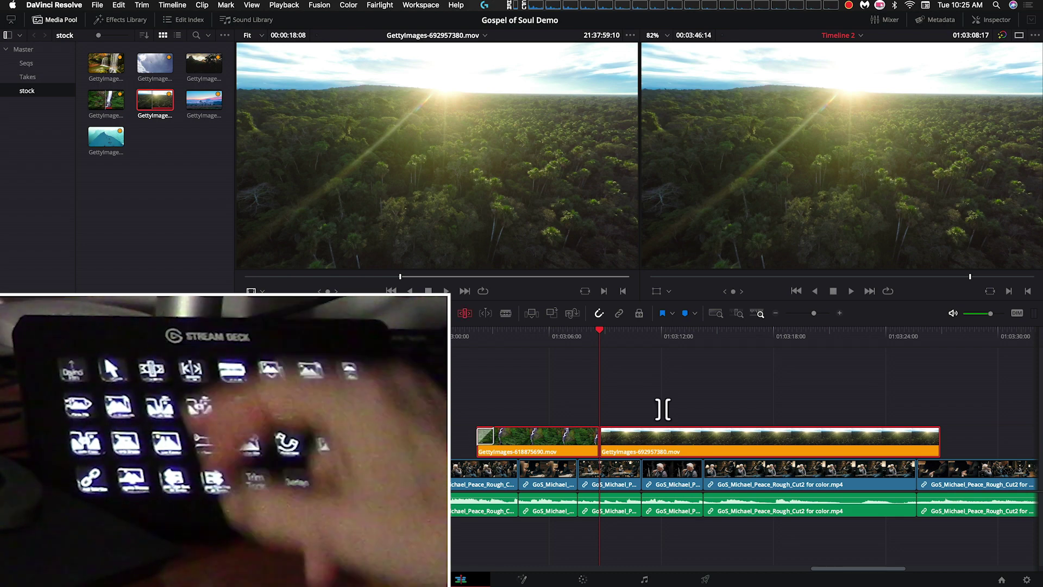
{"action": "key", "text": "w"}
{"action": "left_click", "coordinate": [601, 439]}
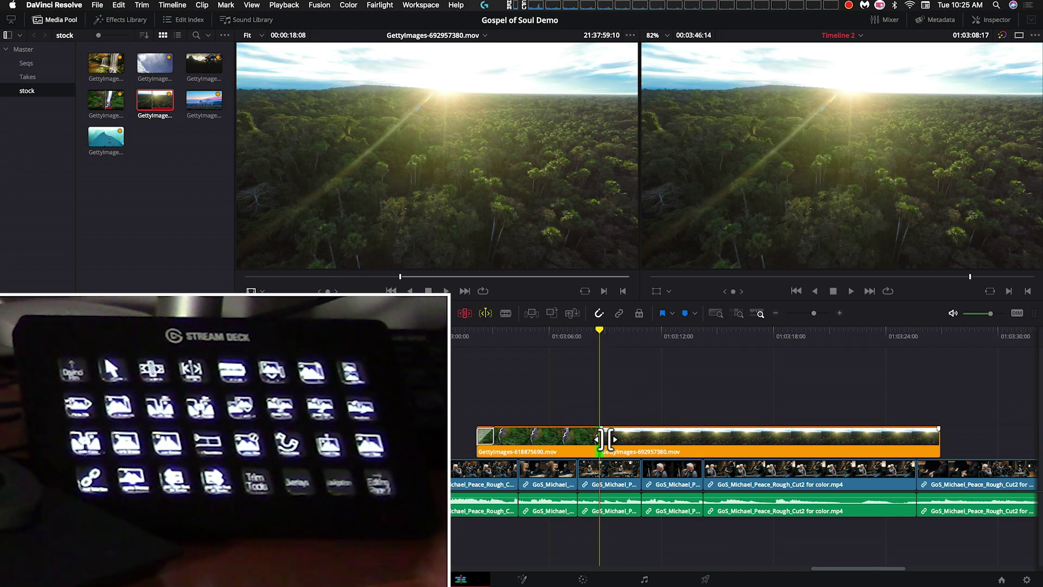
{"action": "key", "text": "ctrl+t"}
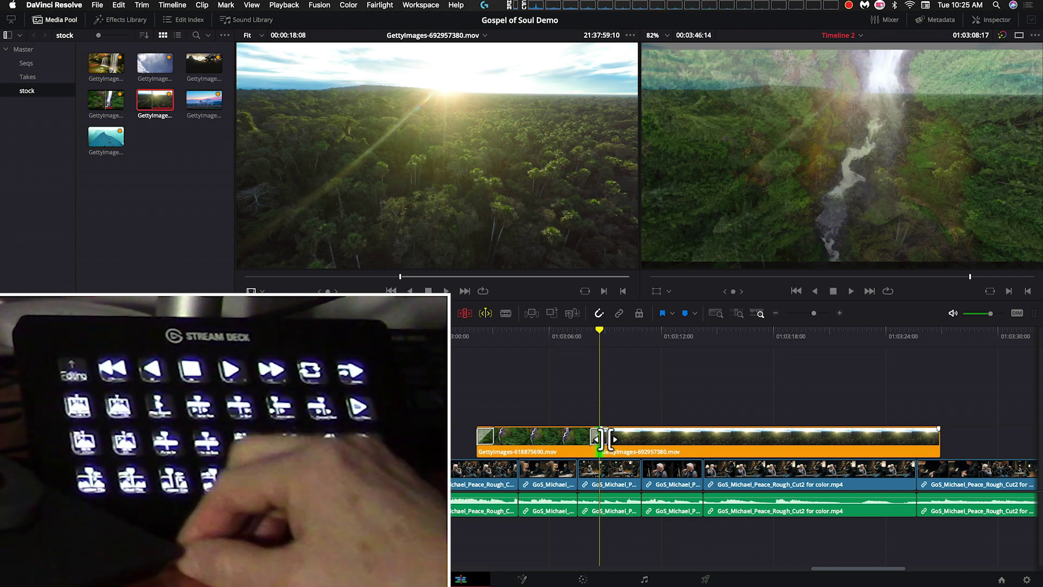
Step: Loop playback around the new transition between the two stock clips
{"action": "key", "text": "slash"}
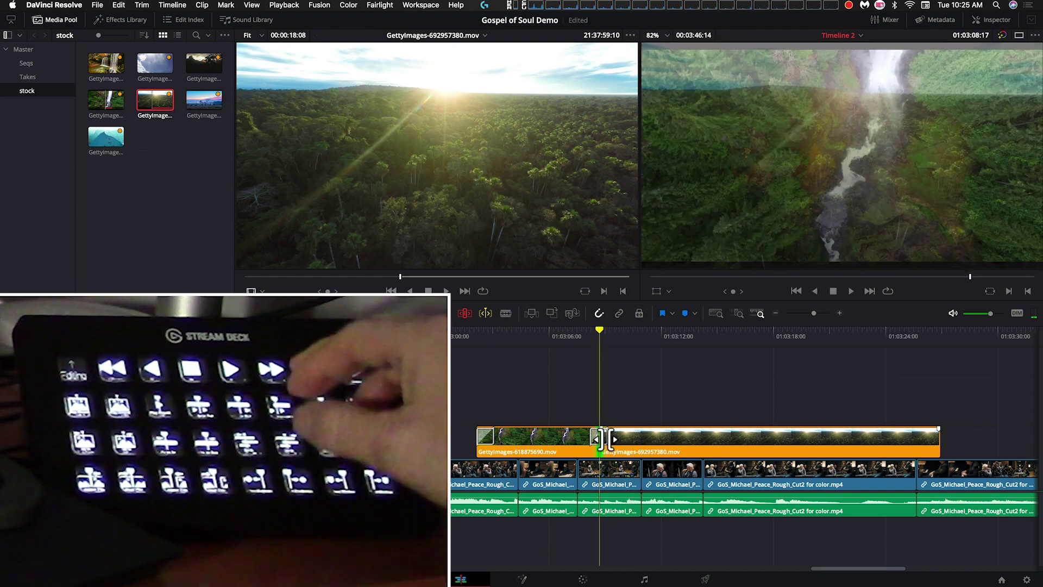
{"action": "key", "text": "super+slash"}
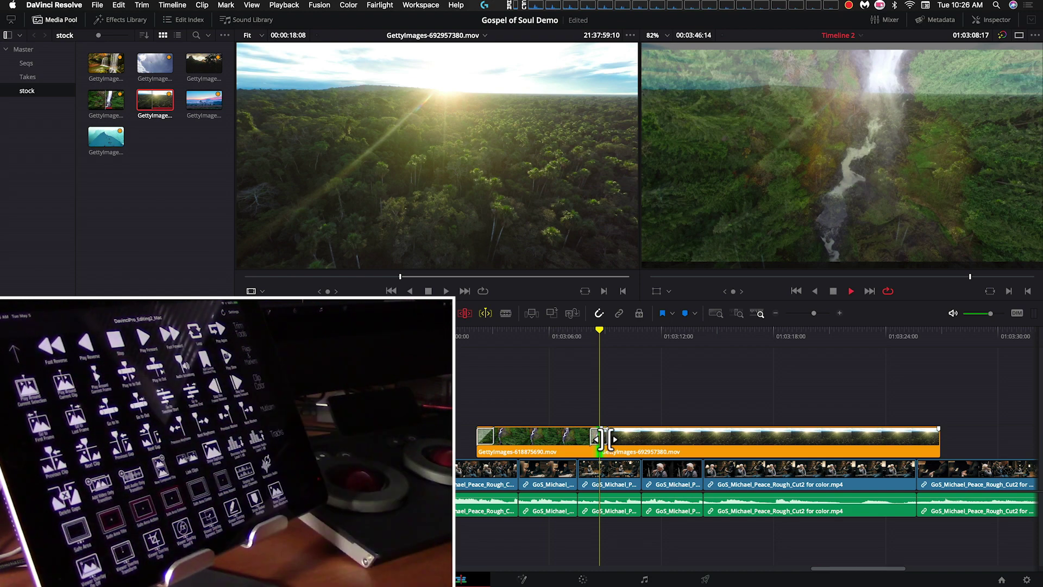
{"action": "key", "text": "slash"}
{"action": "key", "text": "w"}
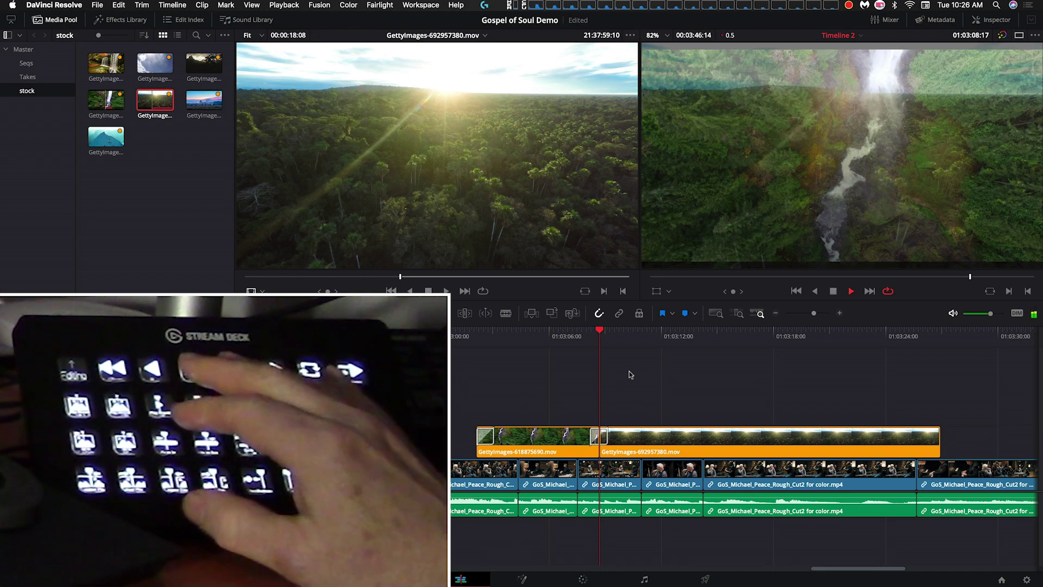
Step: Trim the end of the GettyImages-692957380.mov clip to 01:03:15:05 and add a transition at that end
{"action": "key", "text": "space"}
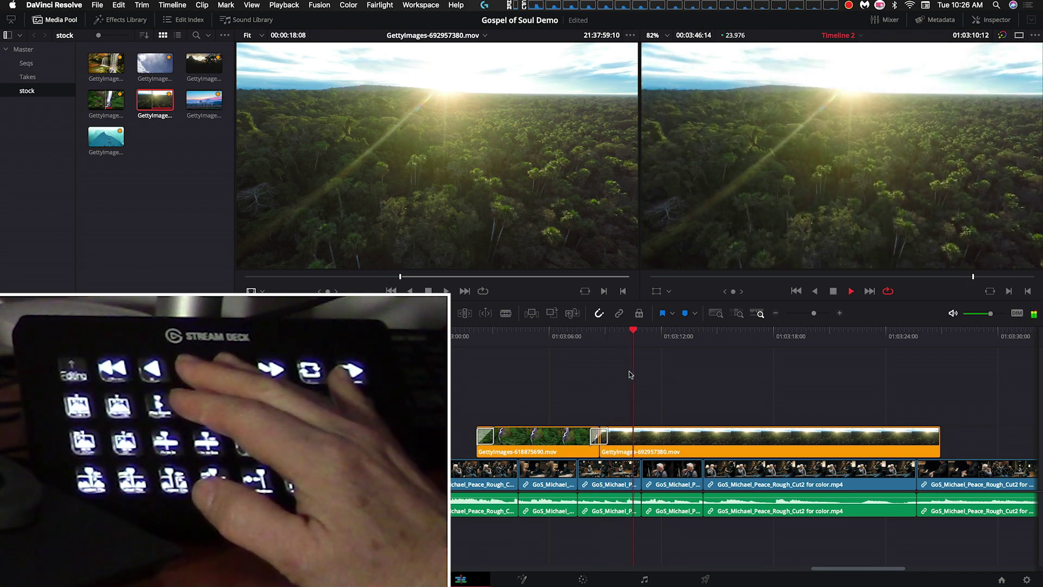
{"action": "key", "text": "space"}
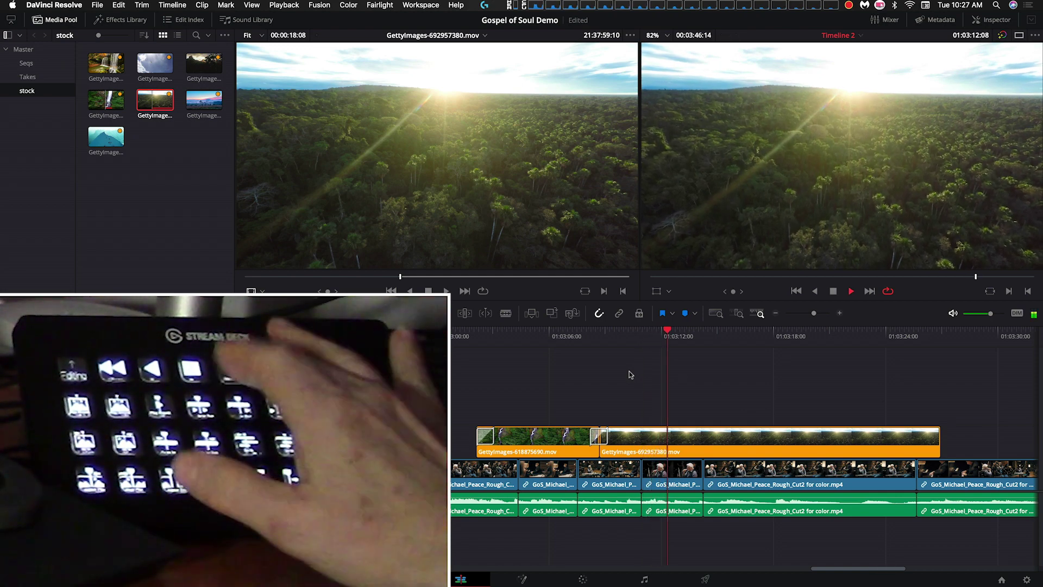
{"action": "key", "text": "space"}
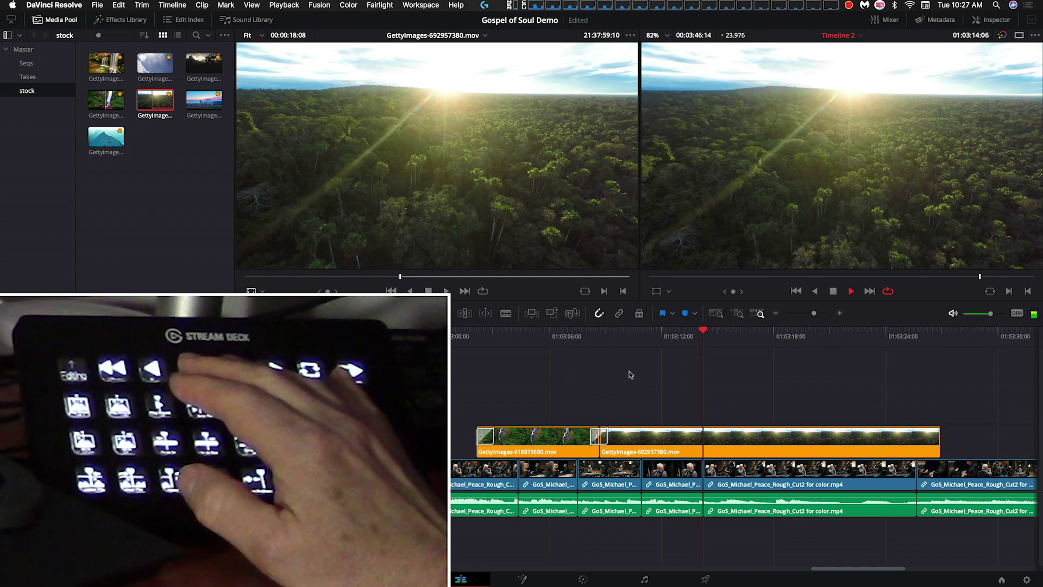
{"action": "key", "text": "space"}
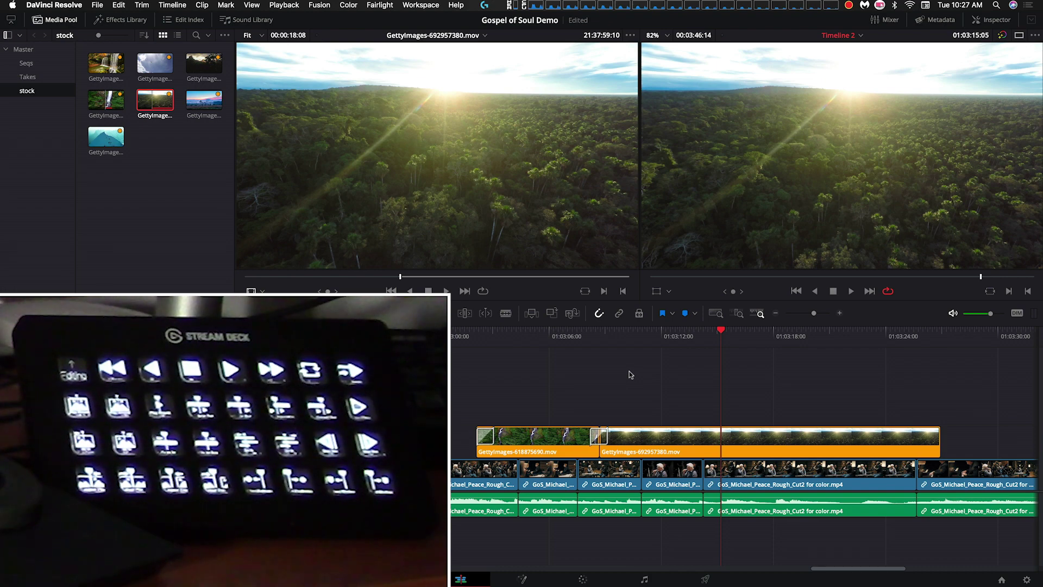
{"action": "left_click", "coordinate": [678, 432]}
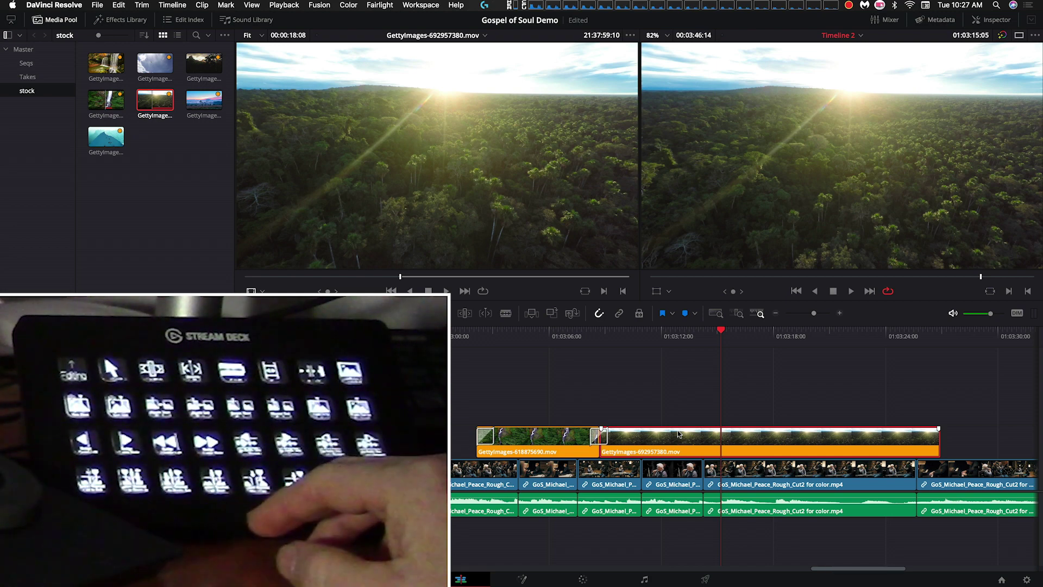
{"action": "key", "text": "shift+bracketright"}
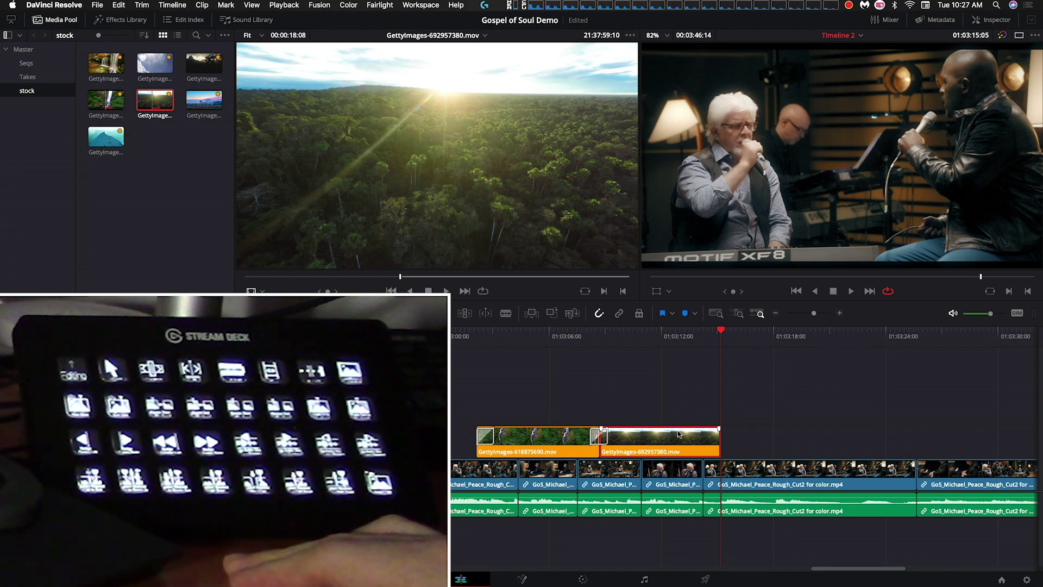
{"action": "key", "text": "w"}
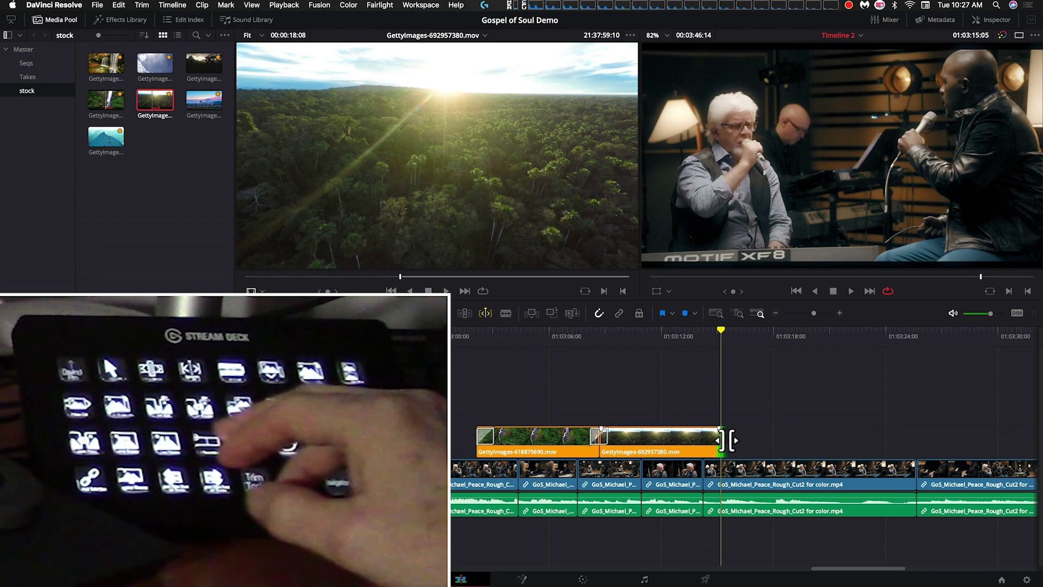
{"action": "key", "text": "period"}
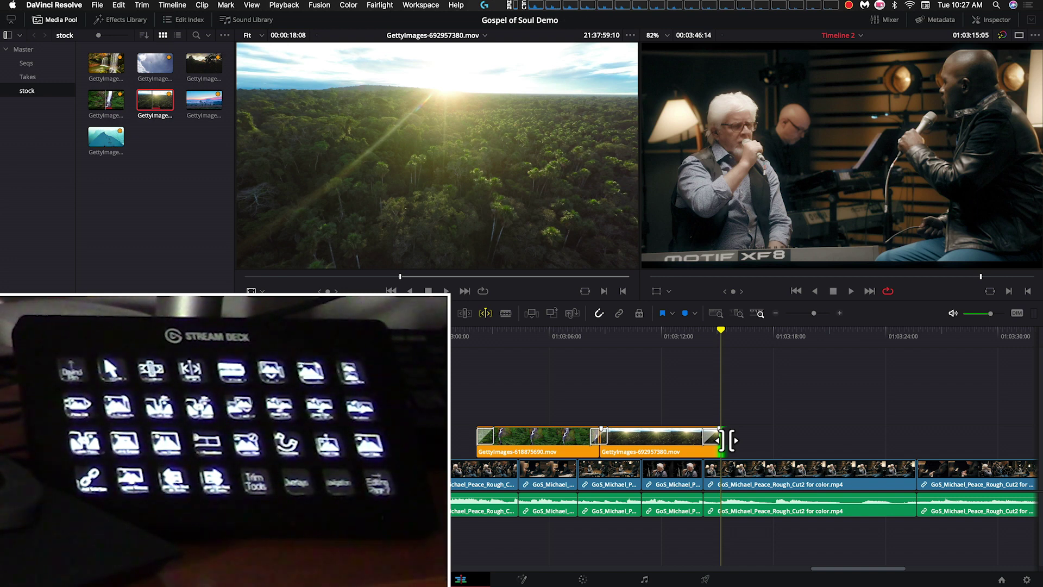
Step: Select both stock clips on Video 2, play across them with their transitions, and return to 01:03:02:03
{"action": "left_click_drag", "start_coordinate": [737, 411], "coordinate": [478, 434]}
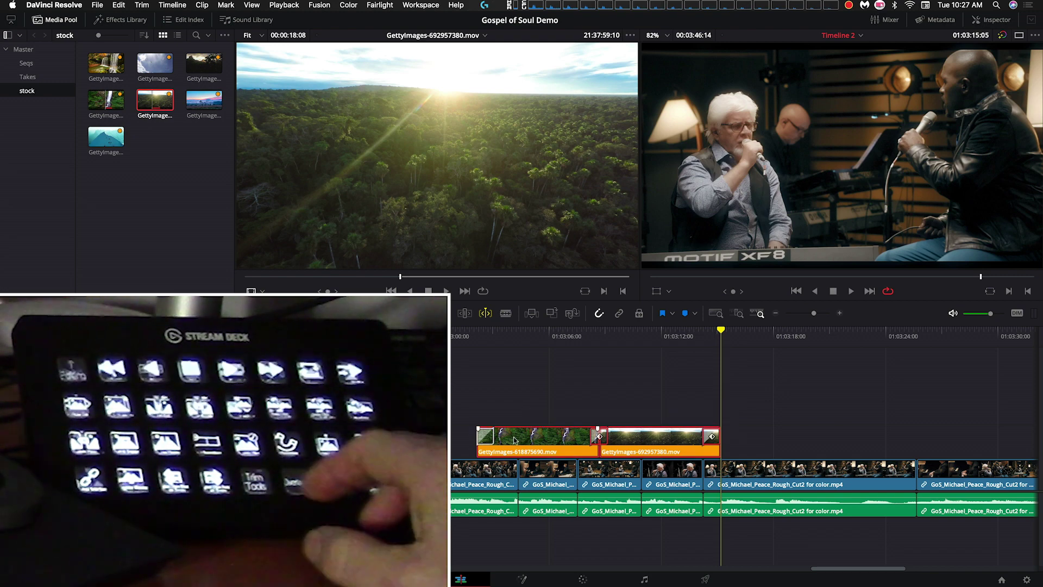
{"action": "key", "text": "space"}
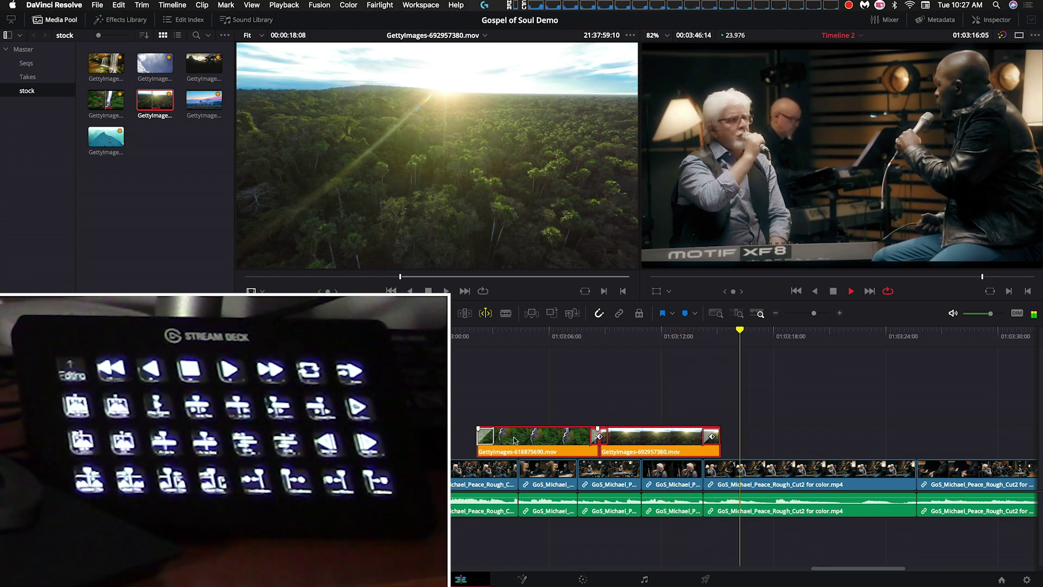
{"action": "key", "text": "Home"}
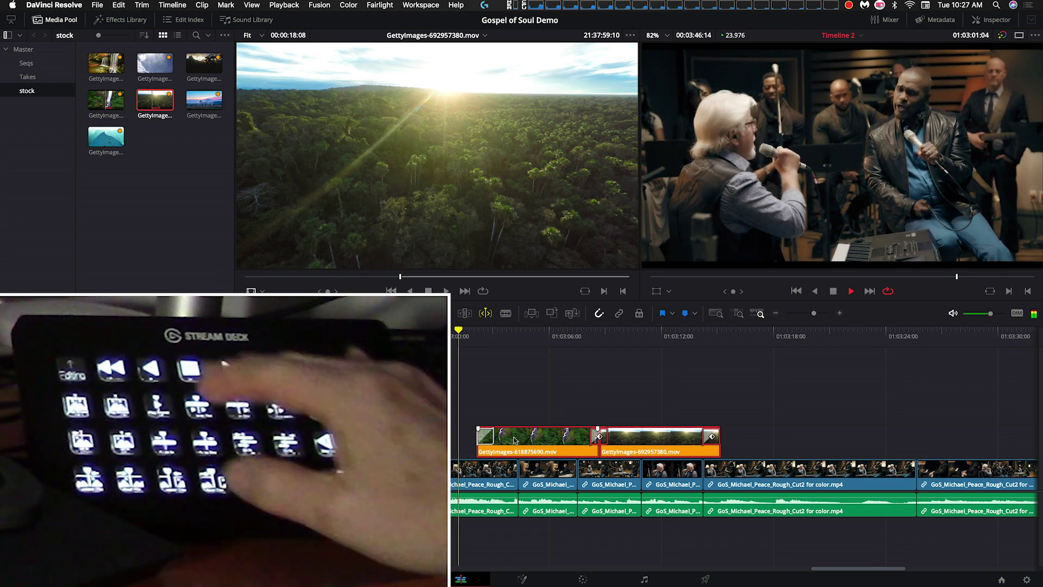
{"action": "key", "text": "space"}
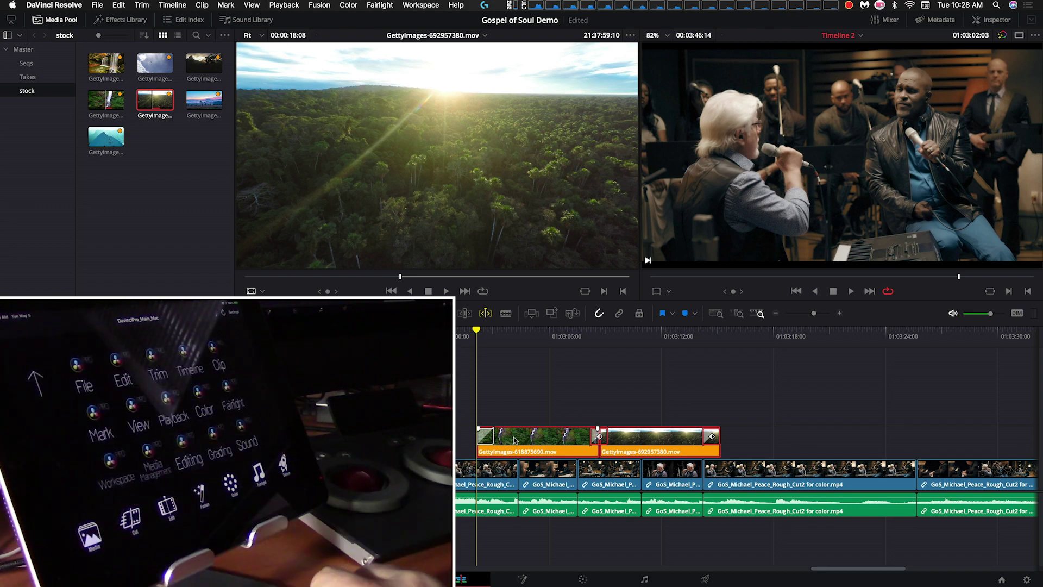
Step: Switch to the Color page, add a serial node to the forest clip, and label it "base corr"
{"action": "key", "text": "shift+6"}
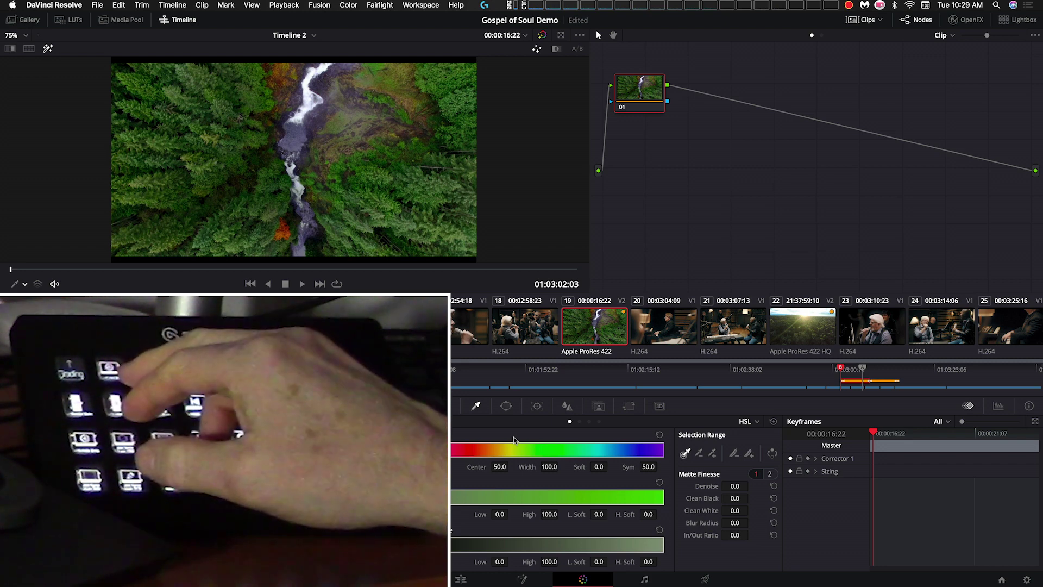
{"action": "key", "text": "alt+s"}
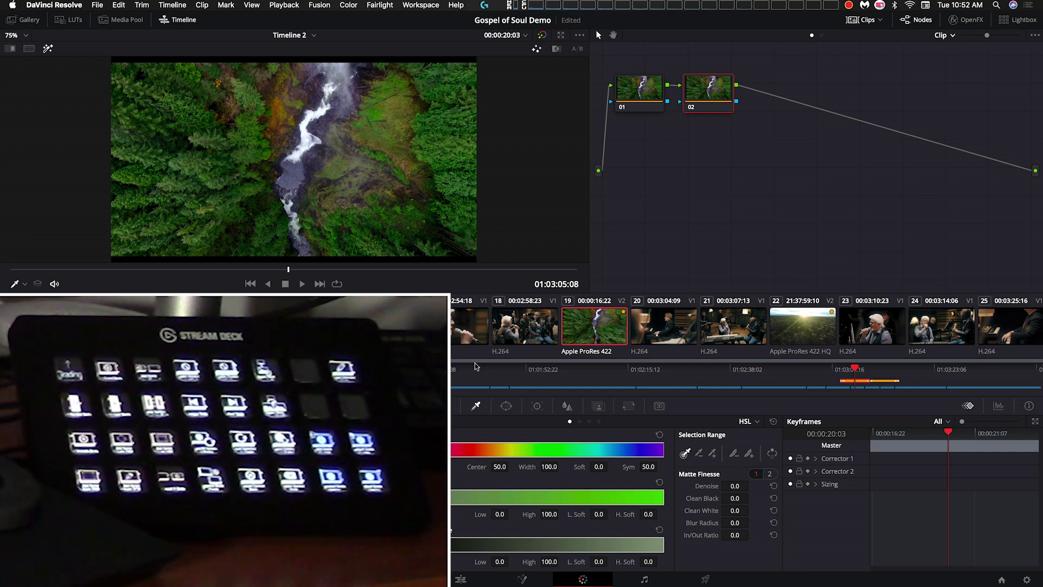
{"action": "type", "text": "base corr"}
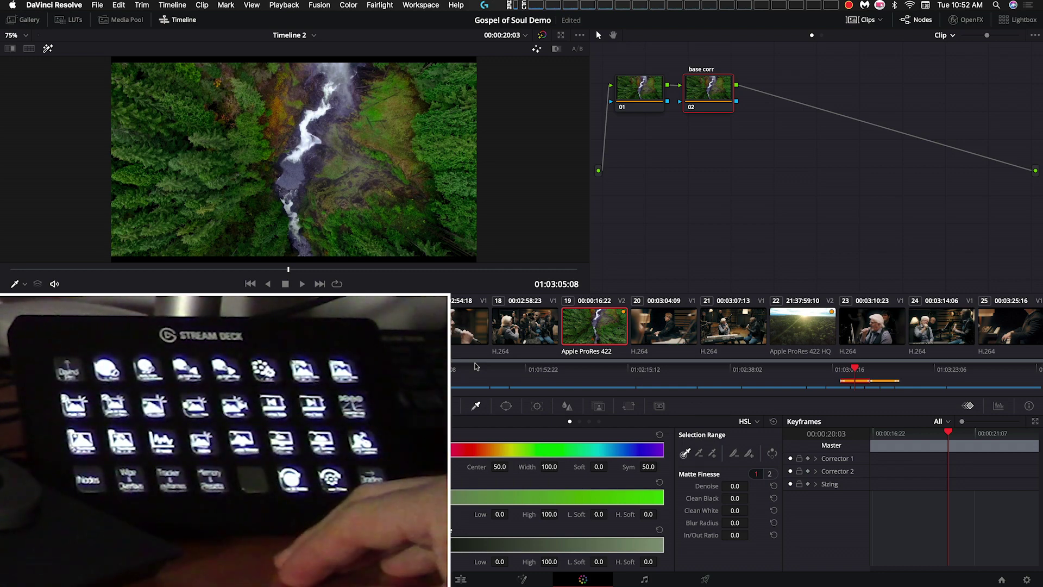
Step: Display the Parade scopes, brighten the forest clip in the base corr node, and save the project
{"action": "key", "text": "super+shift+w"}
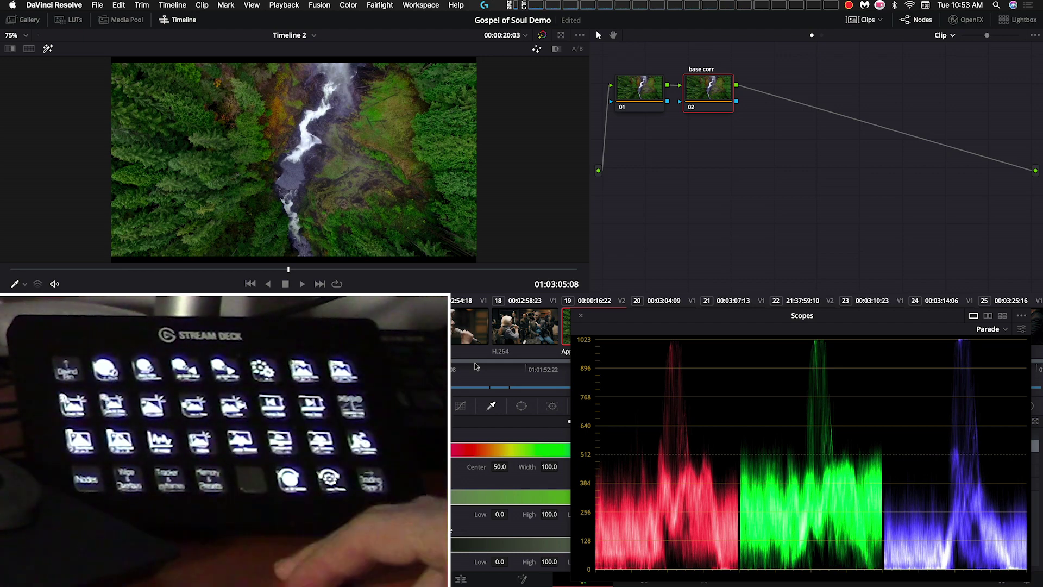
{"action": "key", "text": "super+shift+w"}
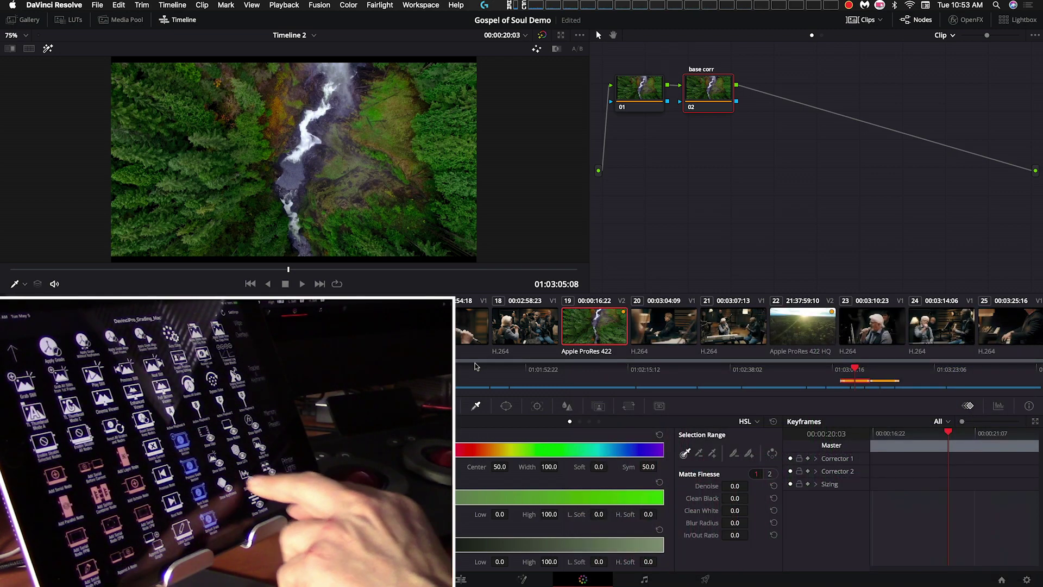
{"action": "key", "text": "super+shift+w"}
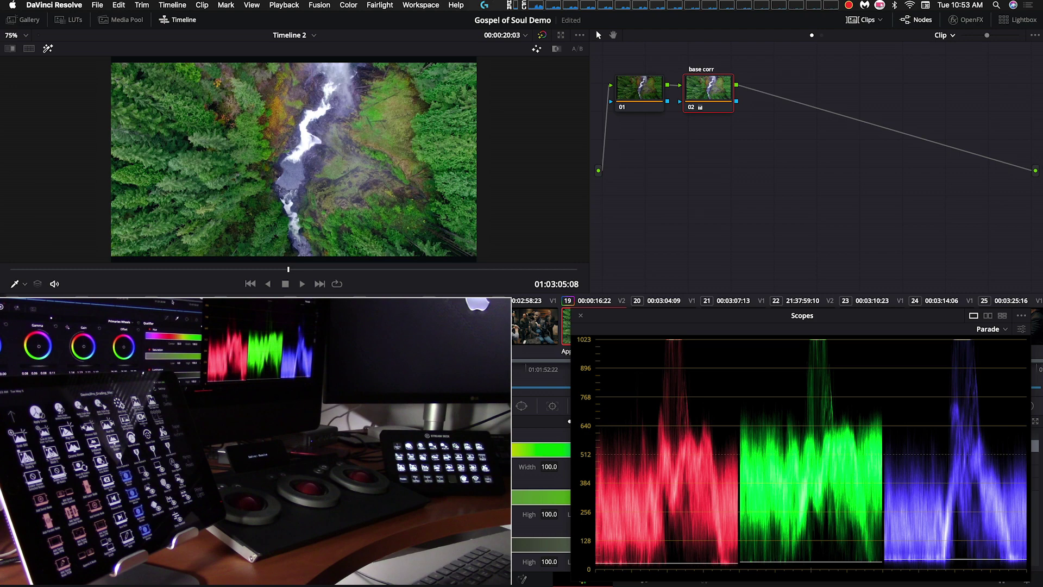
{"action": "key", "text": "super+s"}
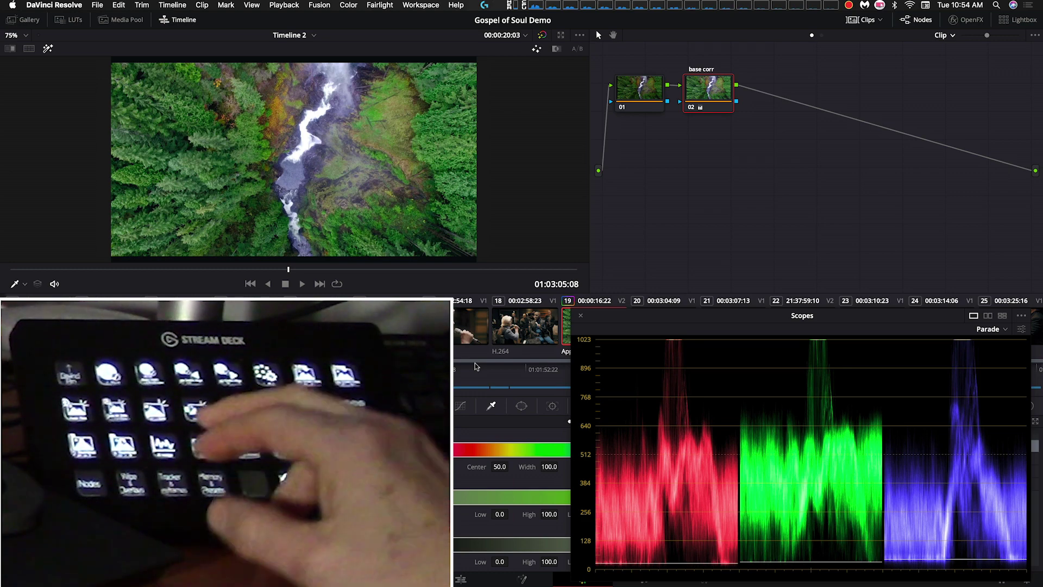
Step: Grab a still of the corrected forest clip into the gallery and clear the scopes window from the grading workspace
{"action": "key", "text": "ctrl+shift+g"}
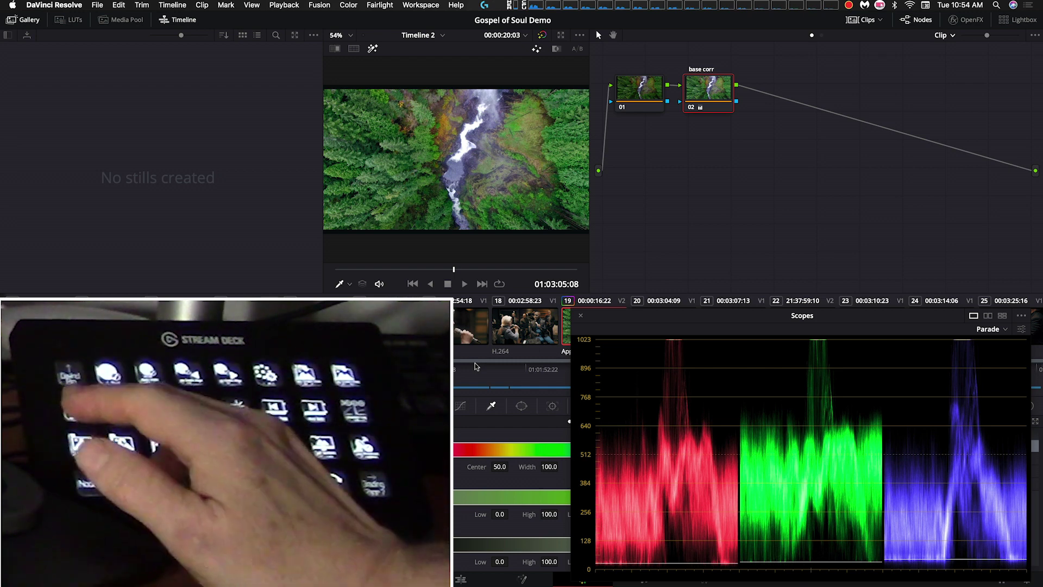
{"action": "key", "text": "ctrl+alt+g"}
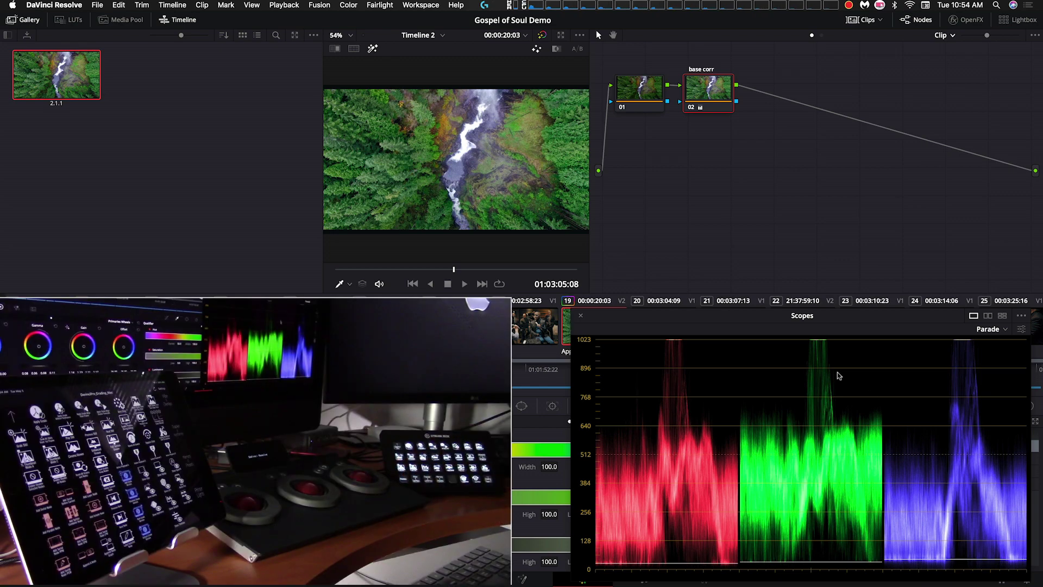
{"action": "key", "text": "super+shift+w"}
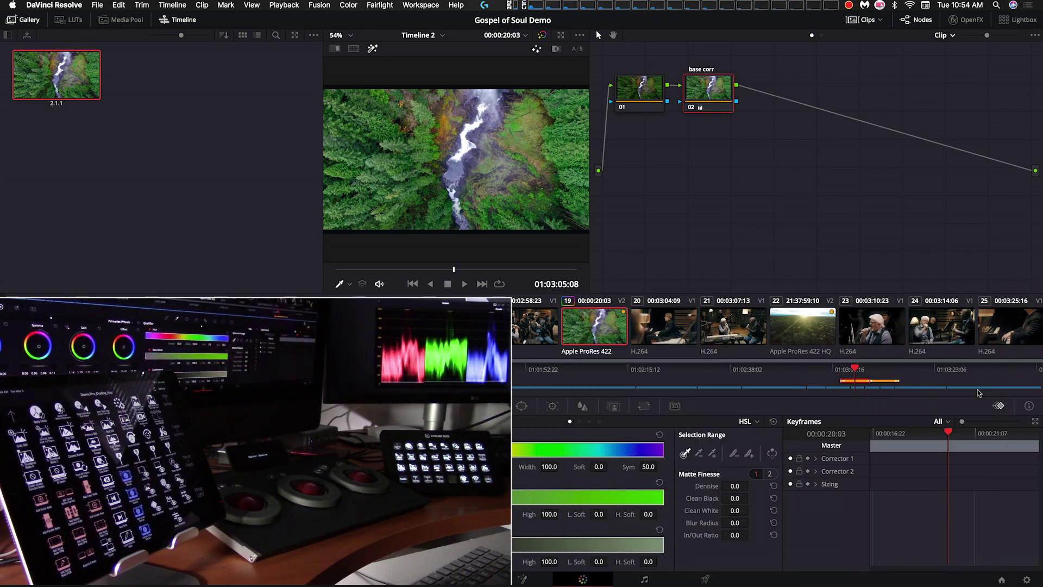
Step: Copy the forest clip's base corr grade onto the sunrise forest clip 22 and deepen its contrast
{"action": "left_click", "coordinate": [794, 334]}
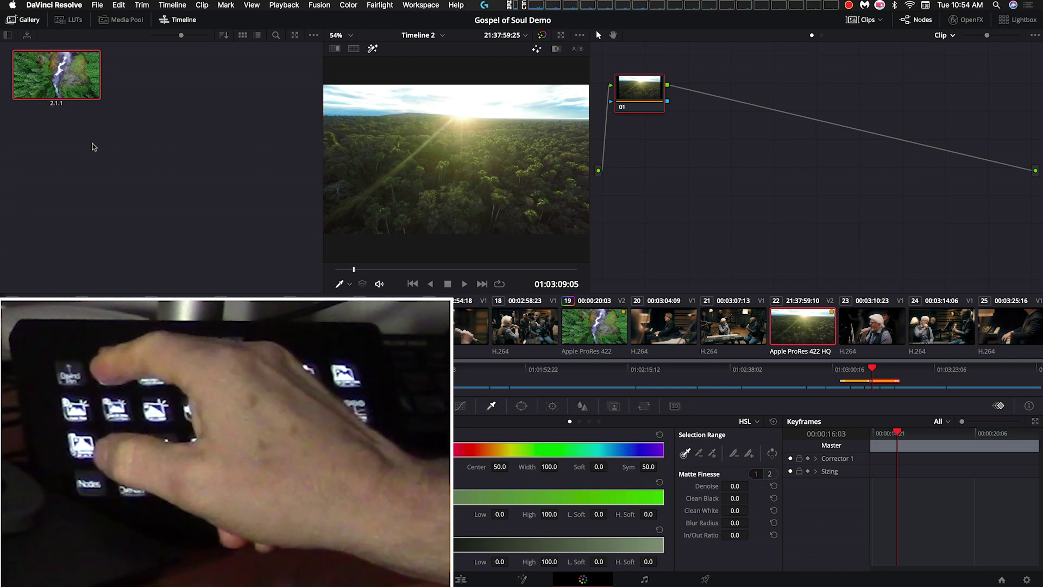
{"action": "key", "text": "alt+s"}
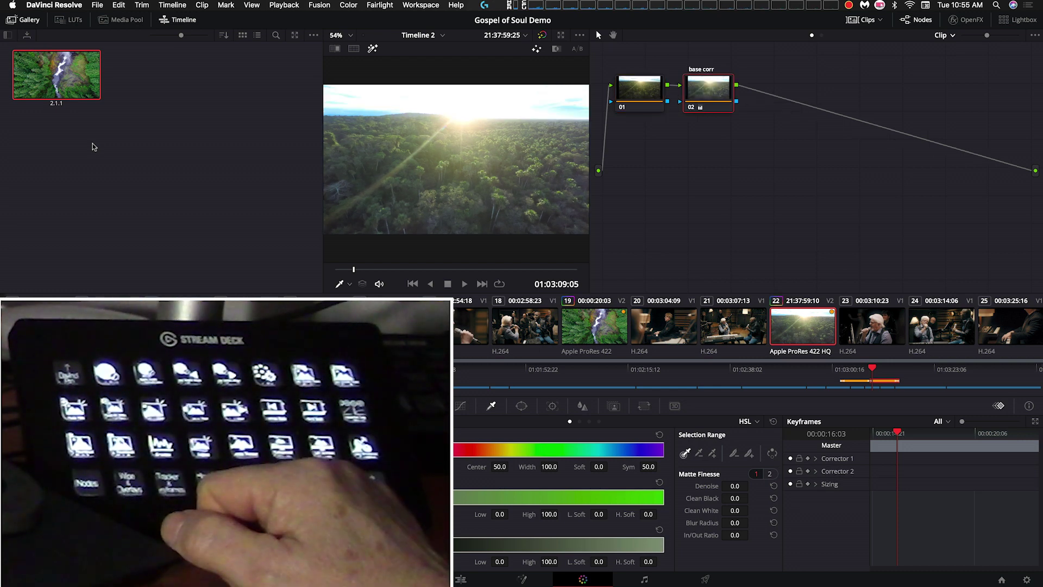
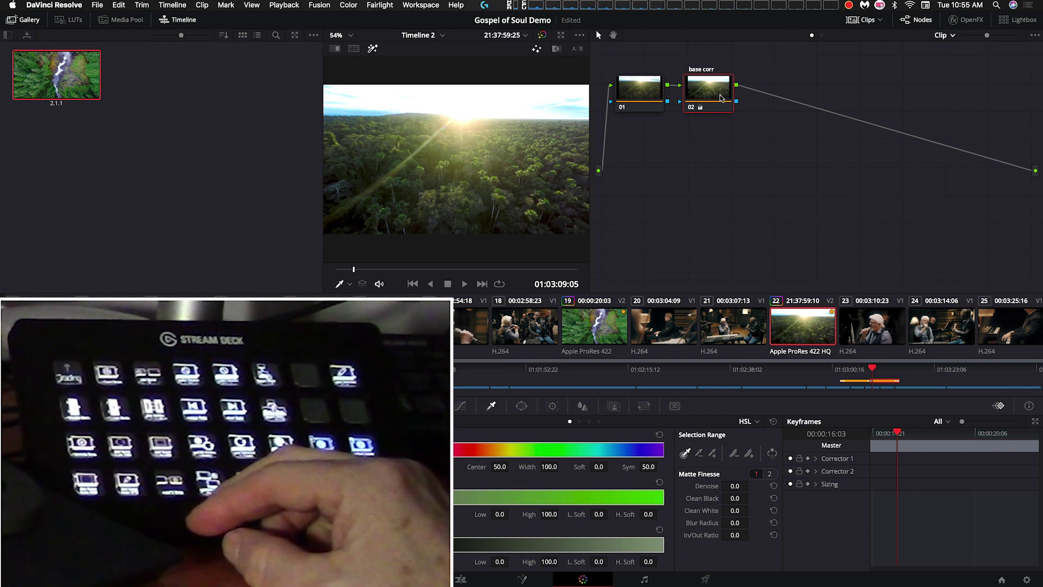
Step: Add a third serial node with a linear window to clip 22, and show its outline over the unhighlighted image with the gallery closed
{"action": "key", "text": "alt+s"}
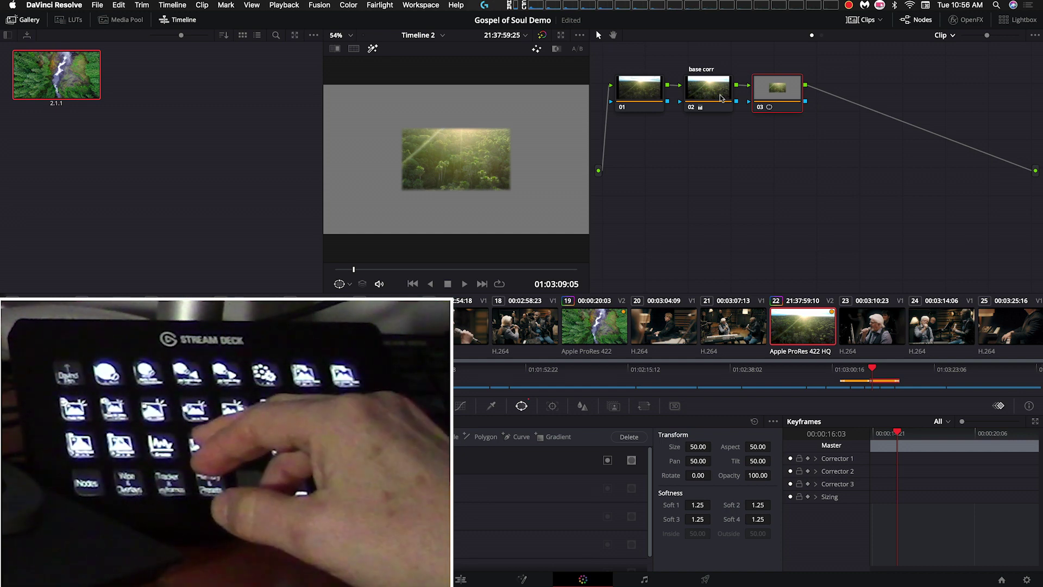
{"action": "key", "text": "shift+g"}
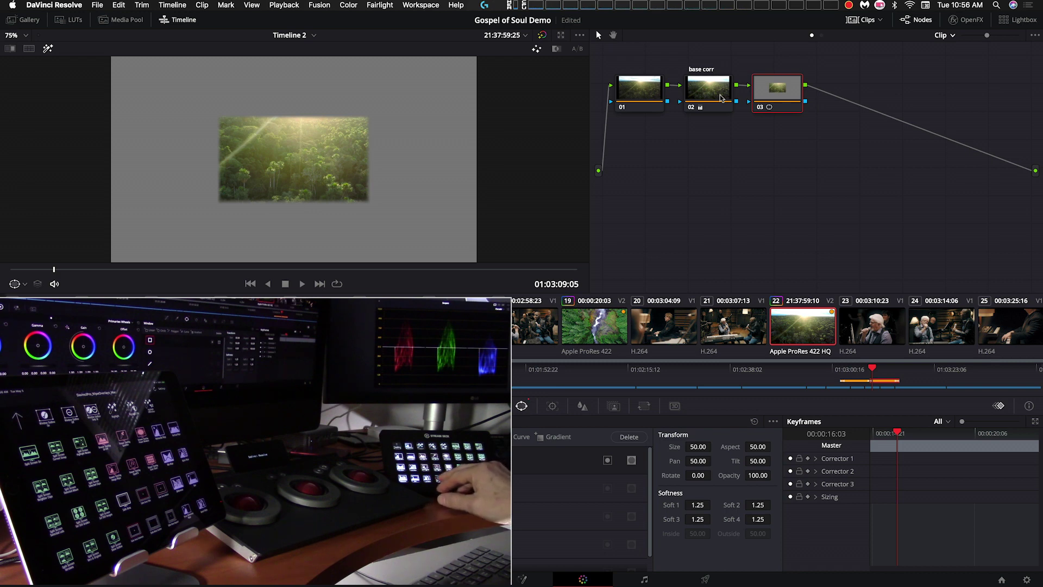
{"action": "key", "text": "shift+grave"}
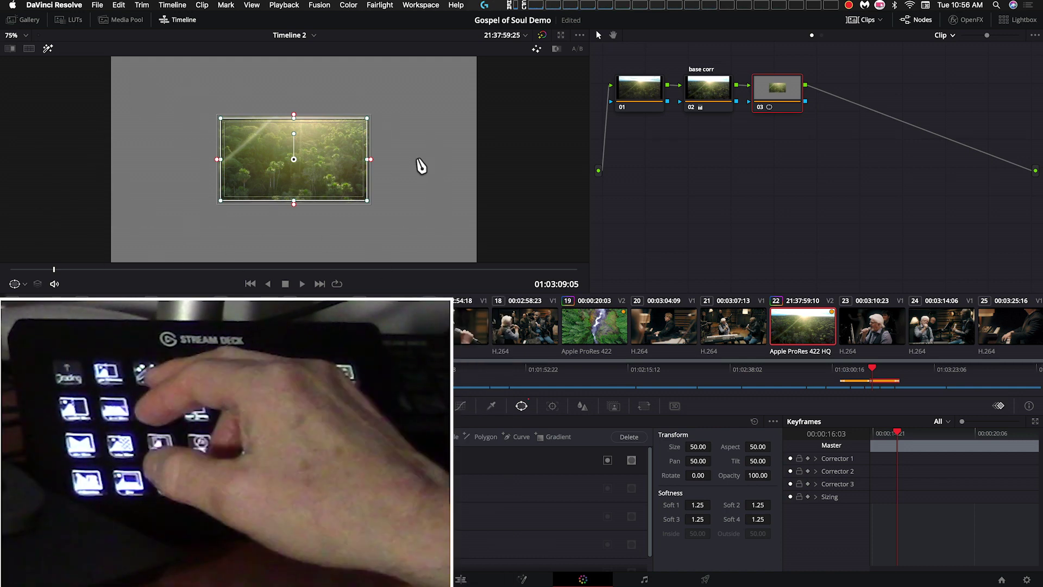
{"action": "key", "text": "shift+h"}
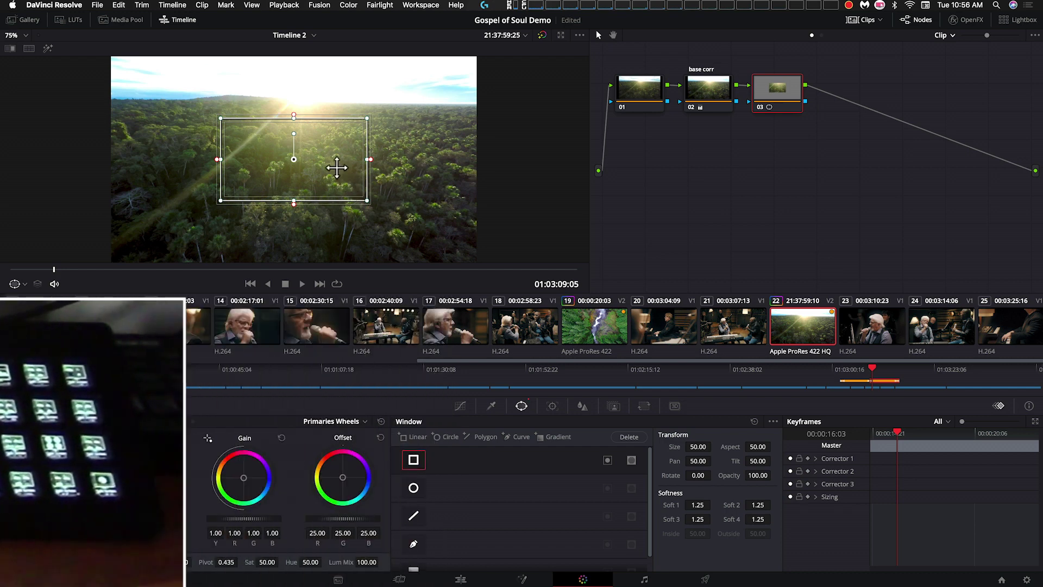
Step: Move the window up over the sky at about pan 49.77, tilt 53.88, and stretch it across the full frame width
{"action": "left_click_drag", "start_coordinate": [298, 166], "coordinate": [296, 105]}
{"action": "scroll", "coordinate": [345, 158], "scroll_direction": "down", "scroll_amount": 2}
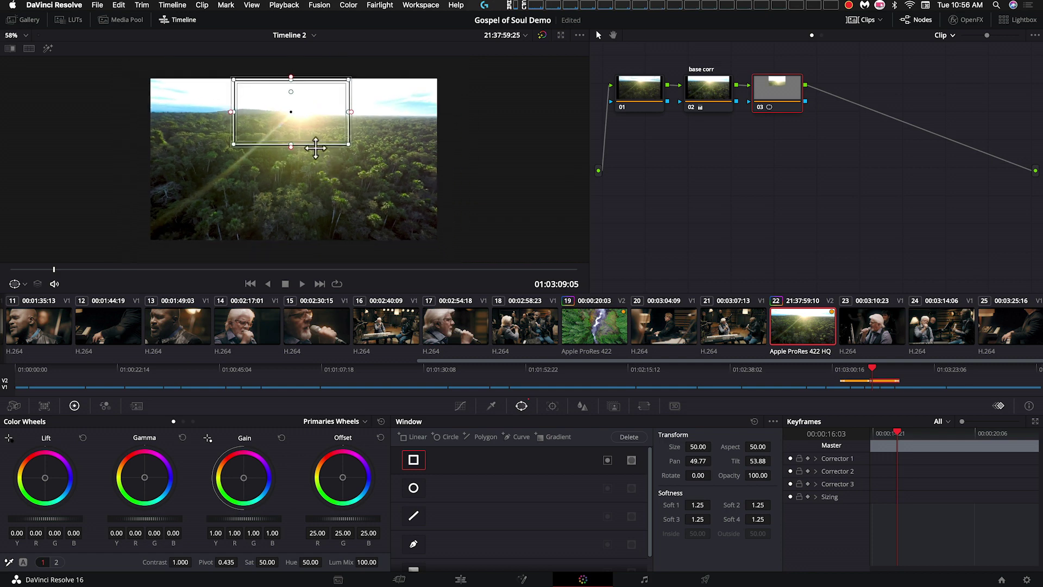
{"action": "left_click_drag", "start_coordinate": [354, 121], "coordinate": [444, 104]}
{"action": "left_click_drag", "start_coordinate": [231, 112], "coordinate": [136, 103]}
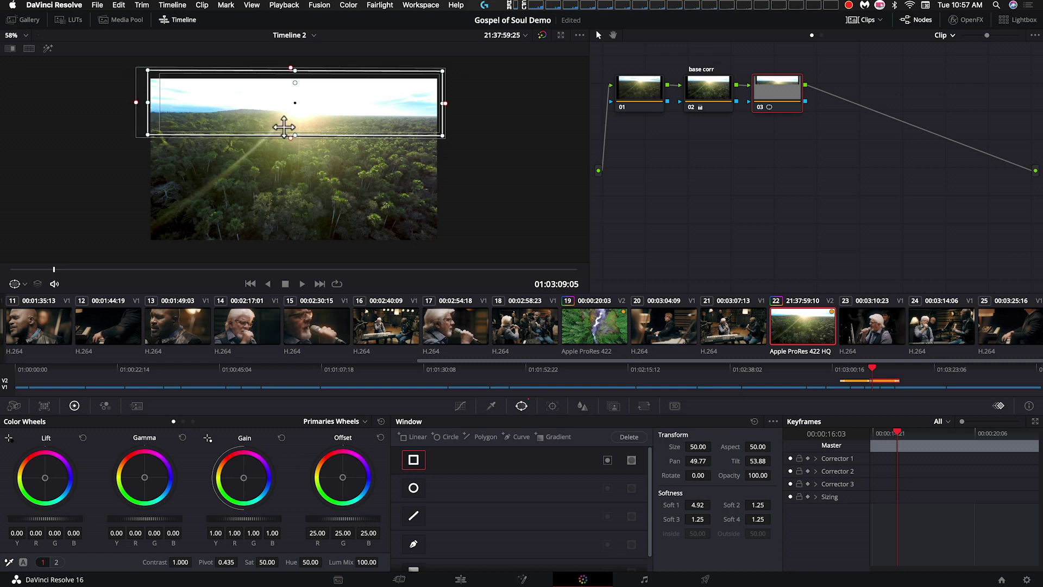
Step: Soften the window's lower edge to a Soft 4 of about 5.53 and fit it to the horizon using the highlight view
{"action": "left_click_drag", "start_coordinate": [292, 139], "coordinate": [291, 157]}
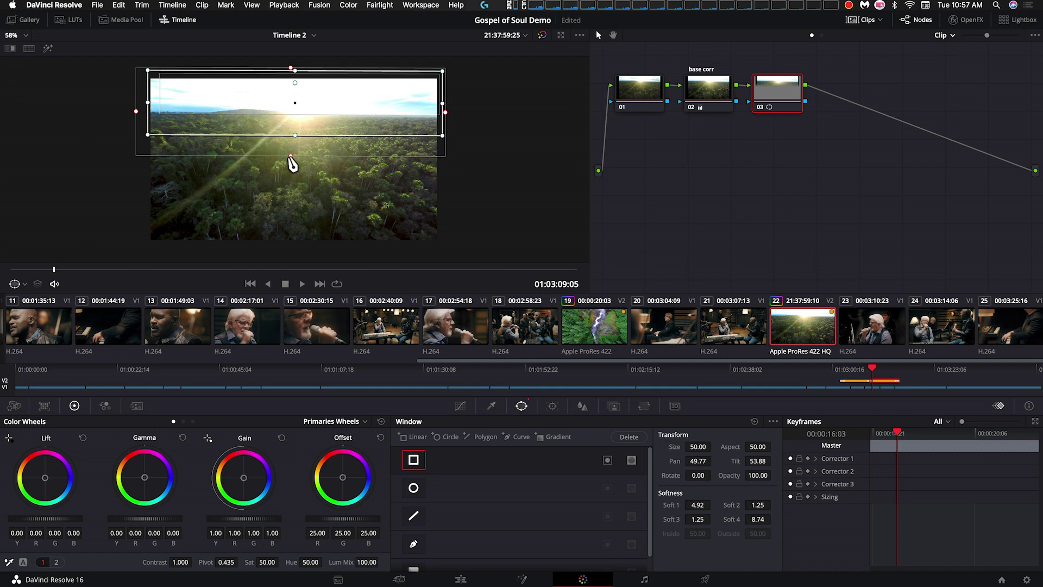
{"action": "key", "text": "shift+h"}
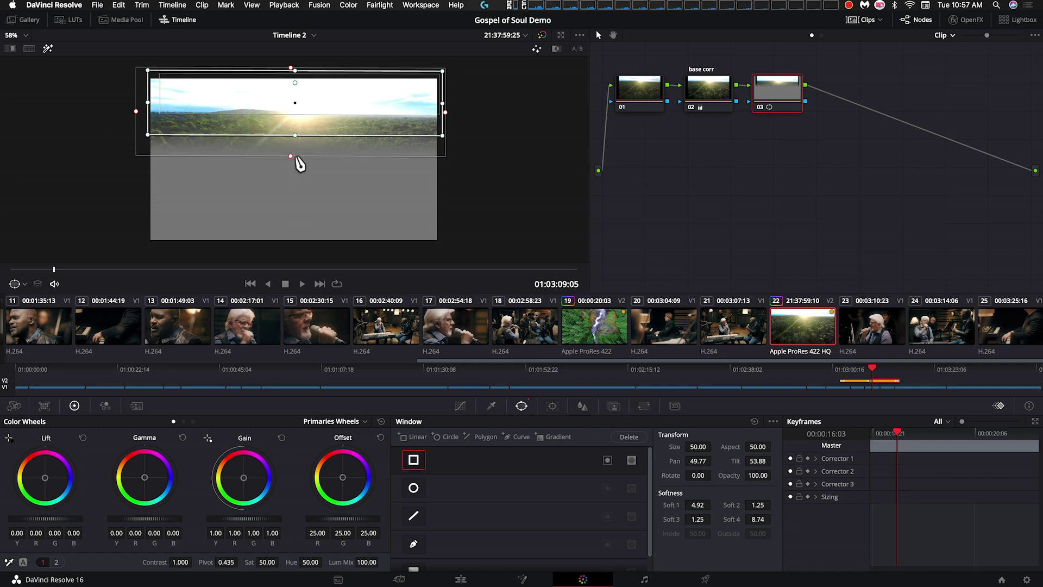
{"action": "left_click_drag", "start_coordinate": [293, 157], "coordinate": [299, 132]}
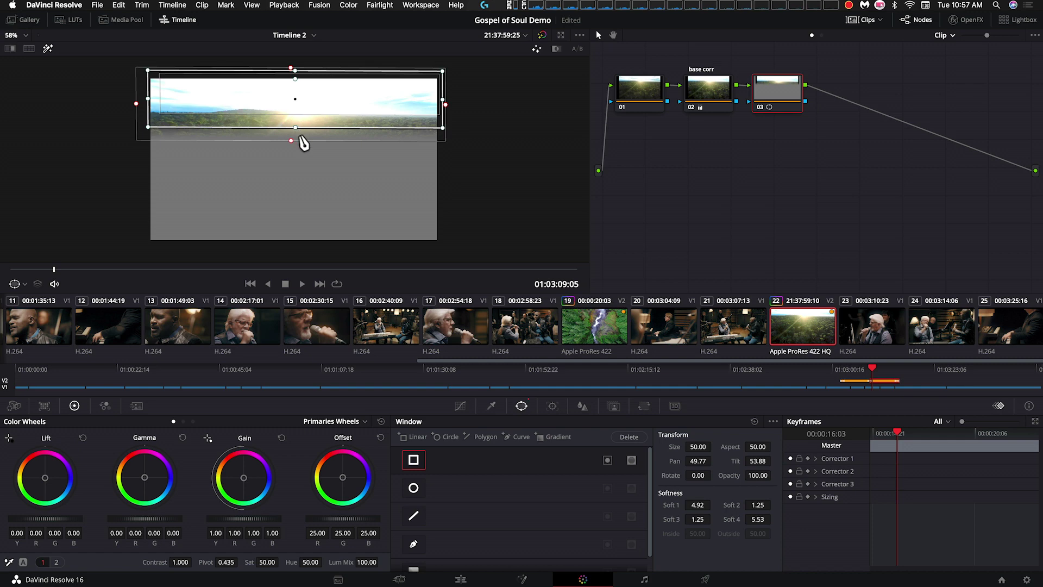
Step: Track the sky window forward through the whole clip with the window tracker, and return to the clip's first frame
{"action": "left_click", "coordinate": [553, 406]}
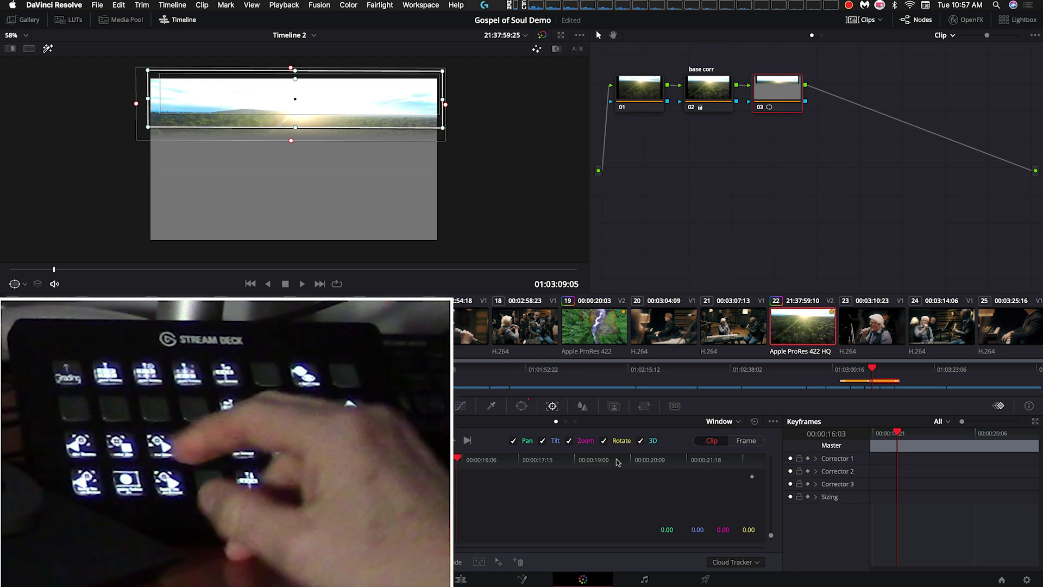
{"action": "key", "text": "super+t"}
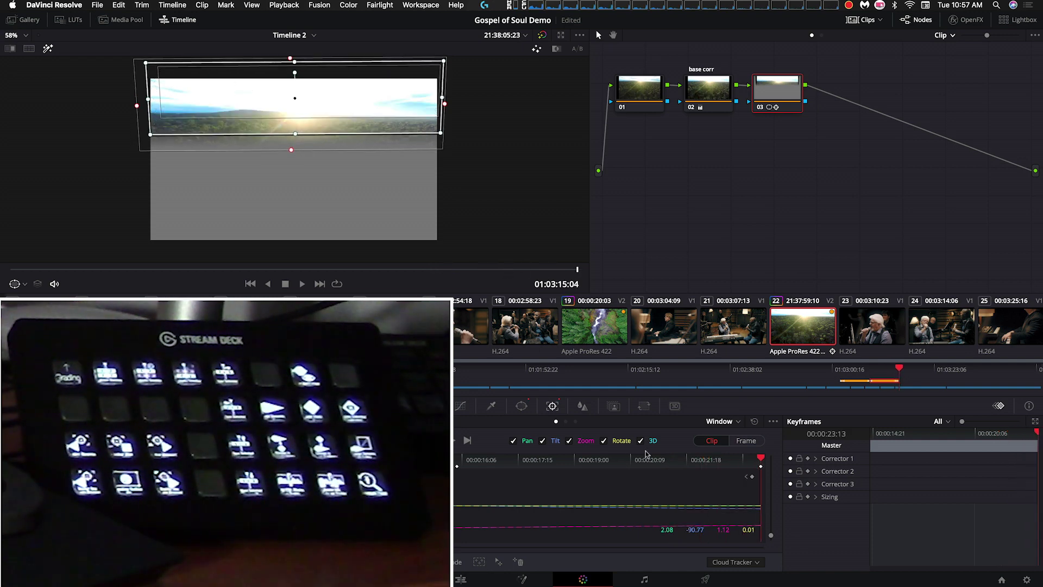
{"action": "key", "text": "Up"}
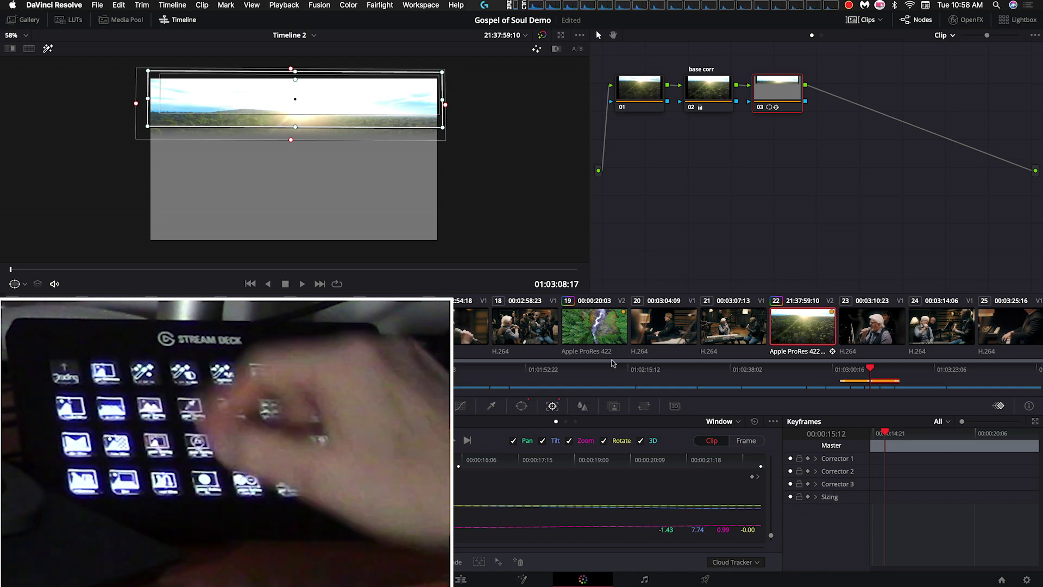
Step: Warm the sky to a golden tone in node 03 and review the result full screen without highlight or window outline
{"action": "key", "text": "shift+h"}
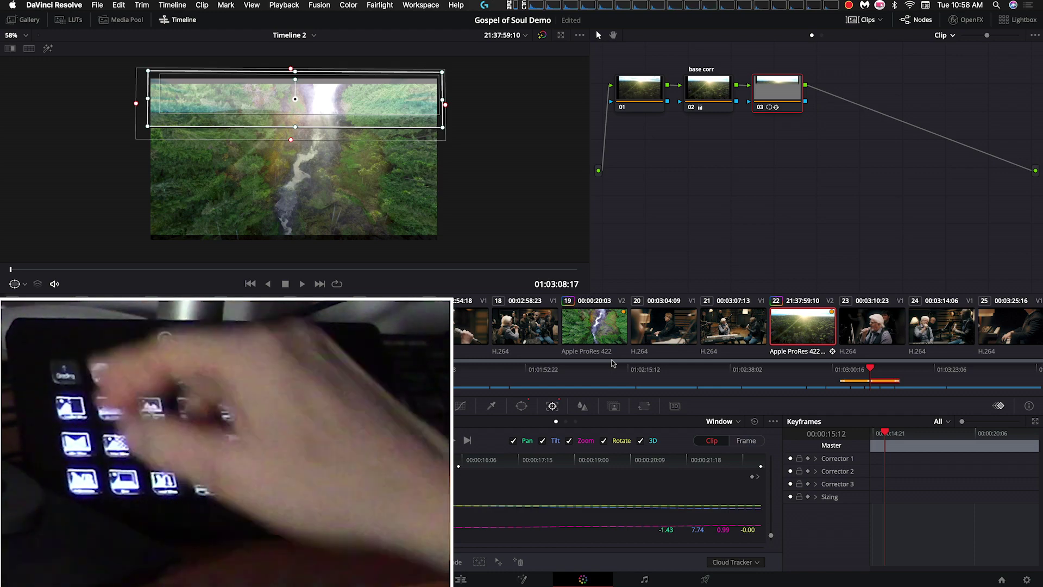
{"action": "key", "text": "bracketright"}
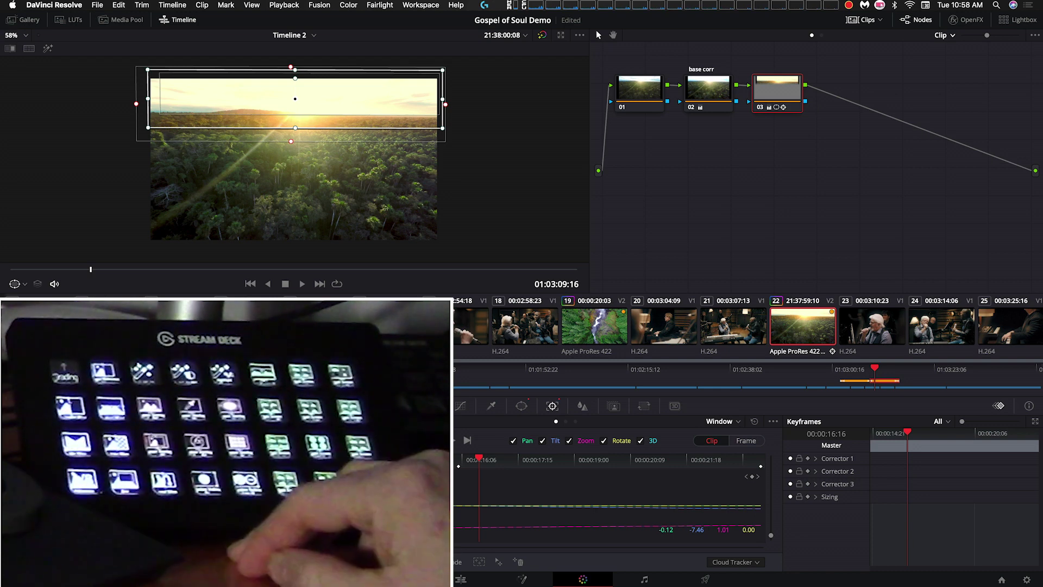
{"action": "key", "text": "shift+grave"}
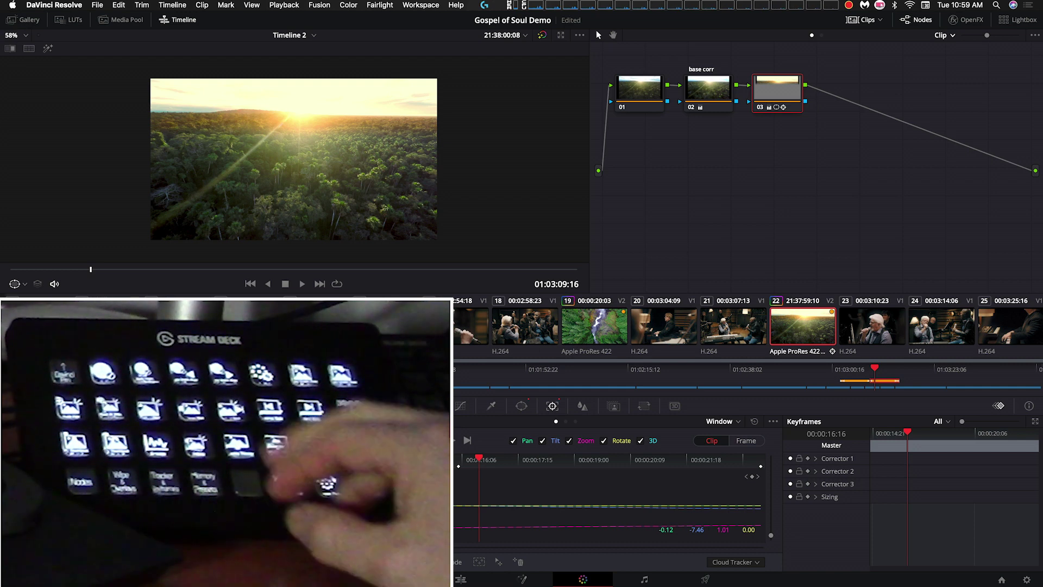
{"action": "key", "text": "super+f"}
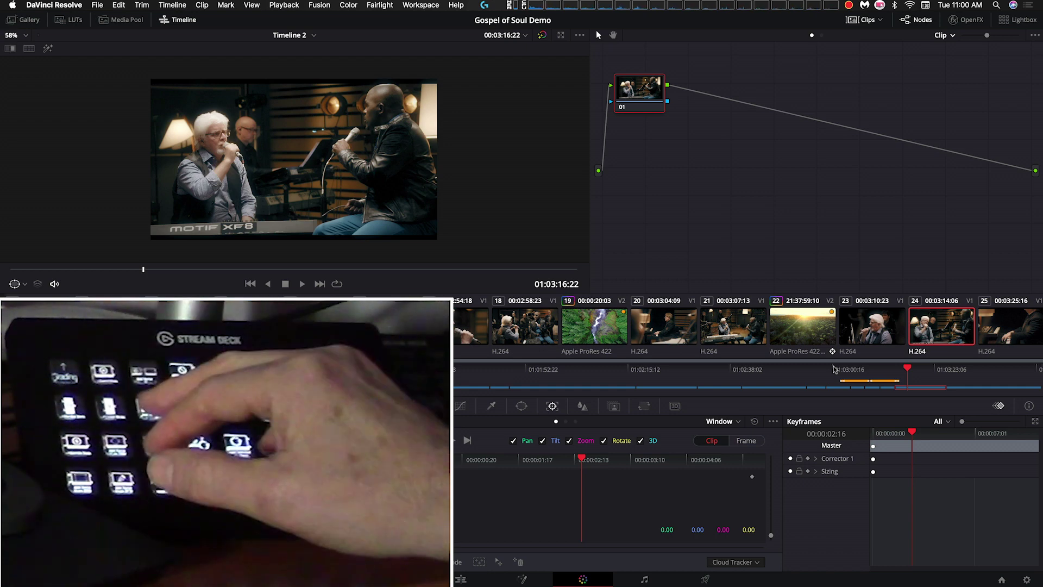
Step: Add a serial node with a blue-magenta look to the duet clip 24, and create a second grade version with a deep orange look
{"action": "key", "text": "alt+s"}
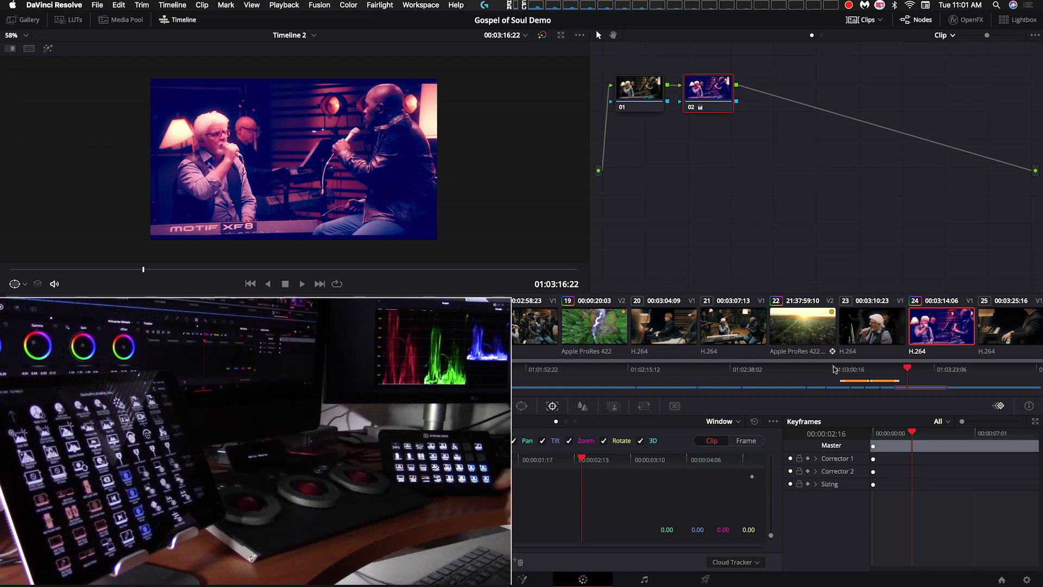
{"action": "key", "text": "super+y"}
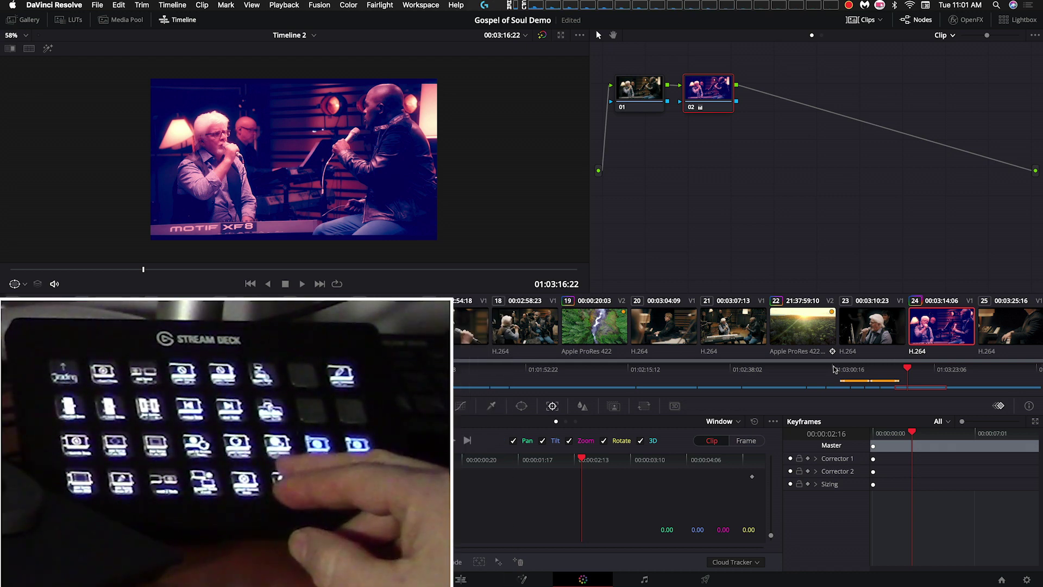
{"action": "key", "text": "shift+Home"}
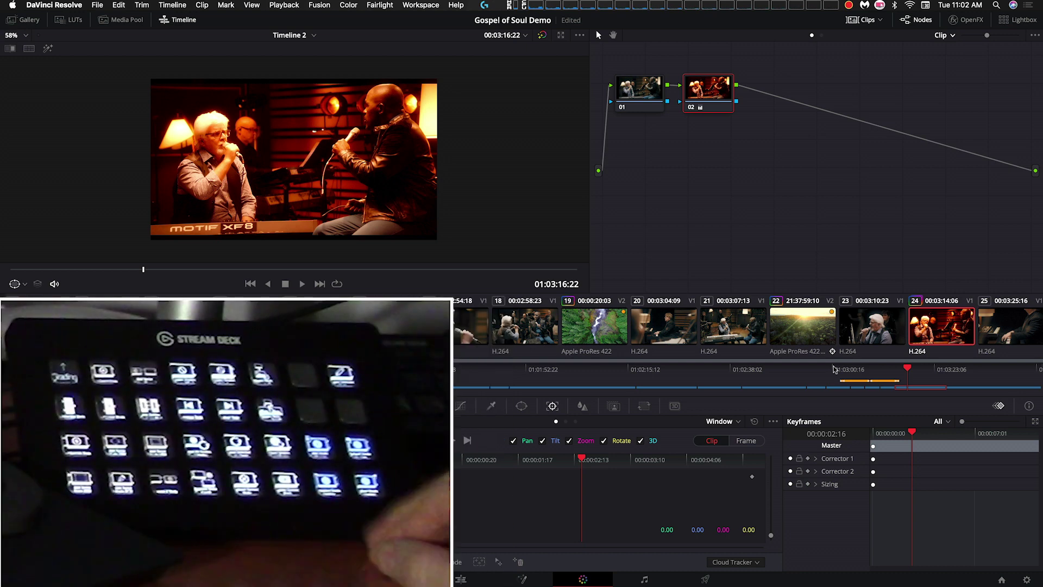
Step: Compare the orange and blue-magenta grade versions of clip 24 by alternating between them, ending on Version 1
{"action": "key", "text": "super+b"}
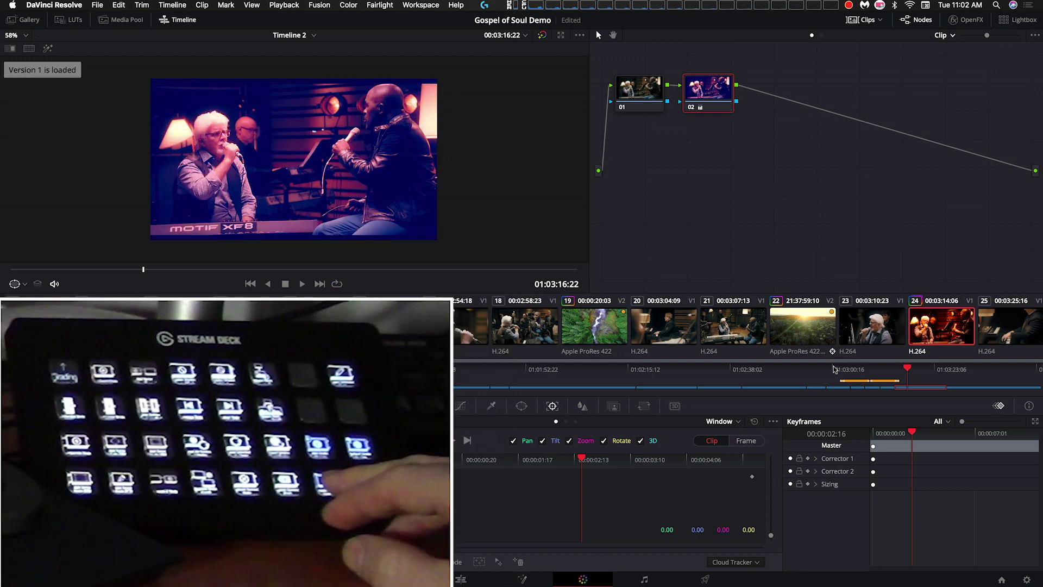
{"action": "key", "text": "super+b"}
{"action": "key", "text": "super+b"}
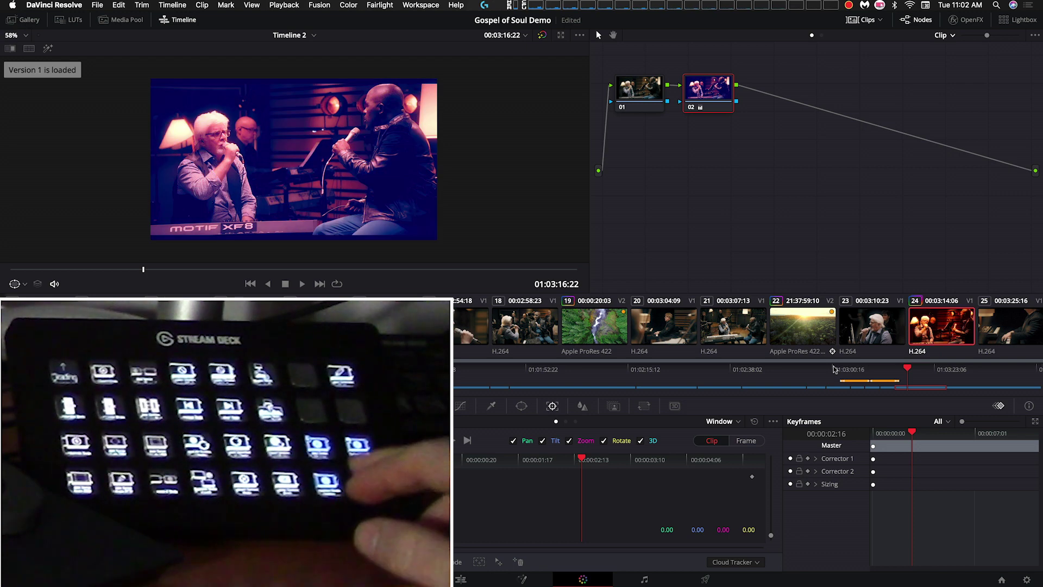
{"action": "key", "text": "super+b"}
{"action": "key", "text": "super+b"}
{"action": "key", "text": "super+b"}
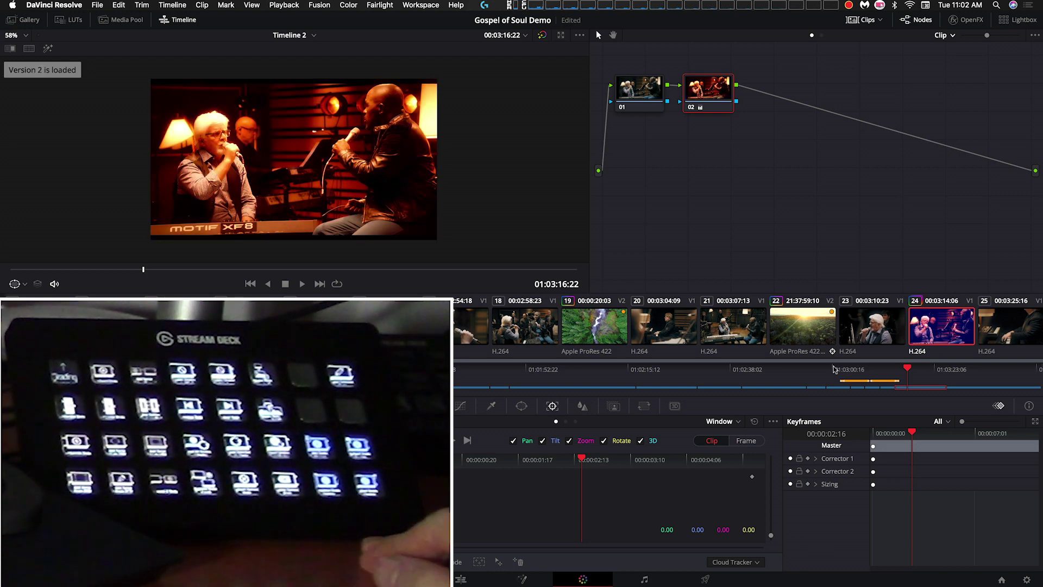
{"action": "key", "text": "super+b"}
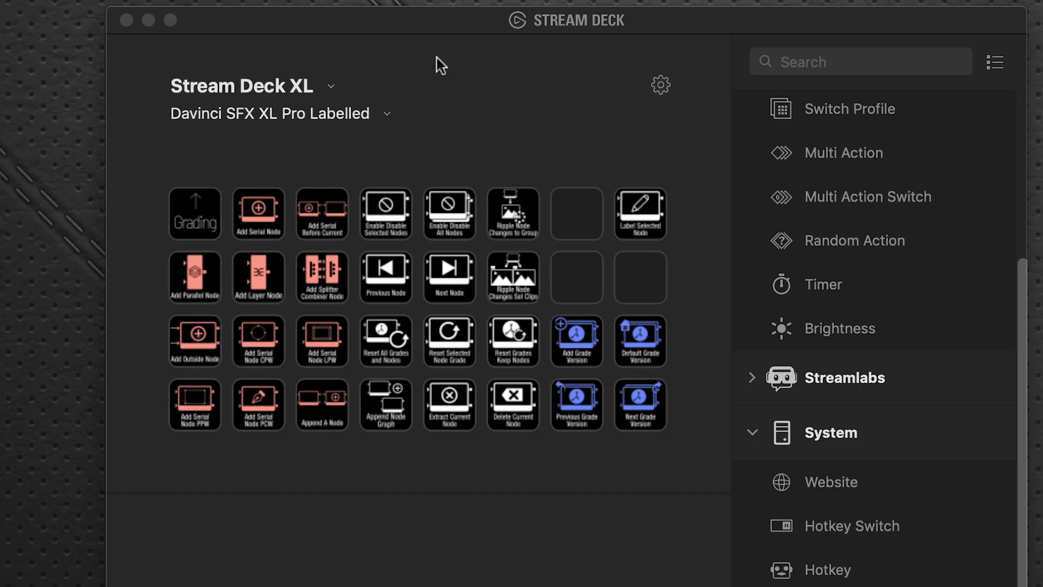
Step: Switch to the Stream Deck app and copy the Gallery hotkey from the Grading page to the second row of the Nodes page
{"action": "left_click", "coordinate": [405, 31]}
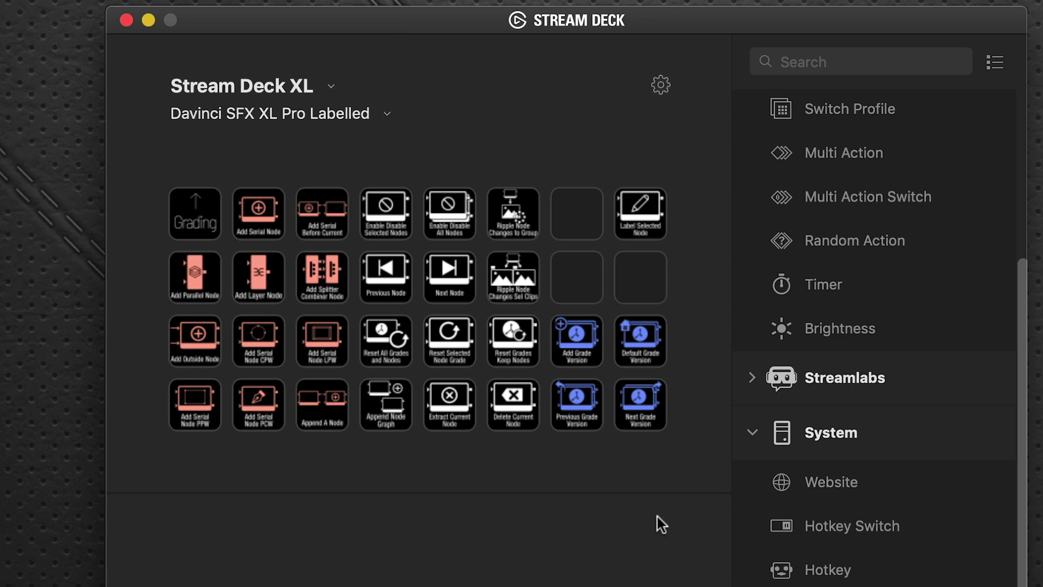
{"action": "double_click", "coordinate": [223, 223]}
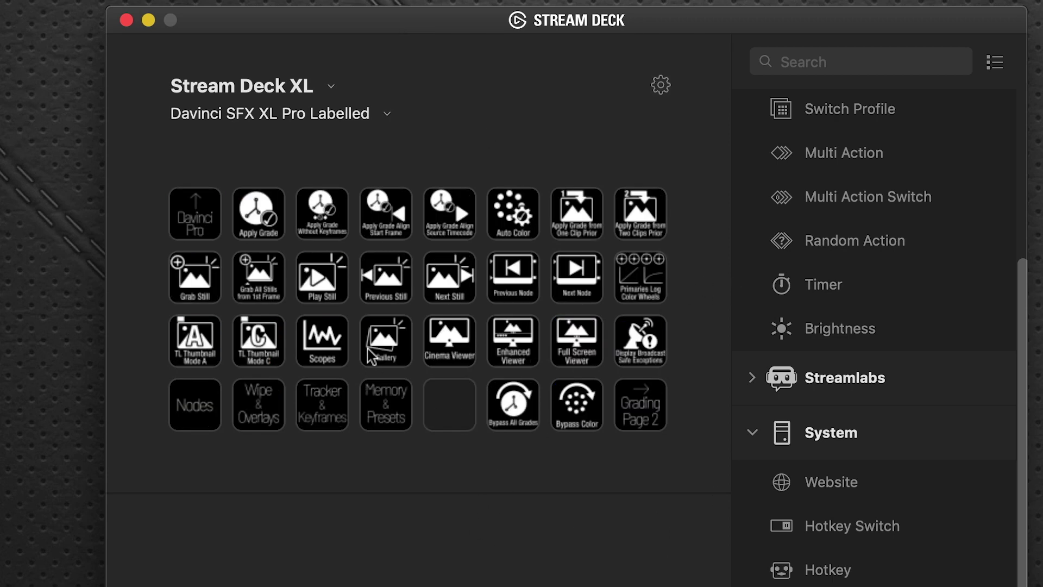
{"action": "right_click", "coordinate": [371, 356]}
{"action": "left_click", "coordinate": [400, 360]}
{"action": "double_click", "coordinate": [268, 415]}
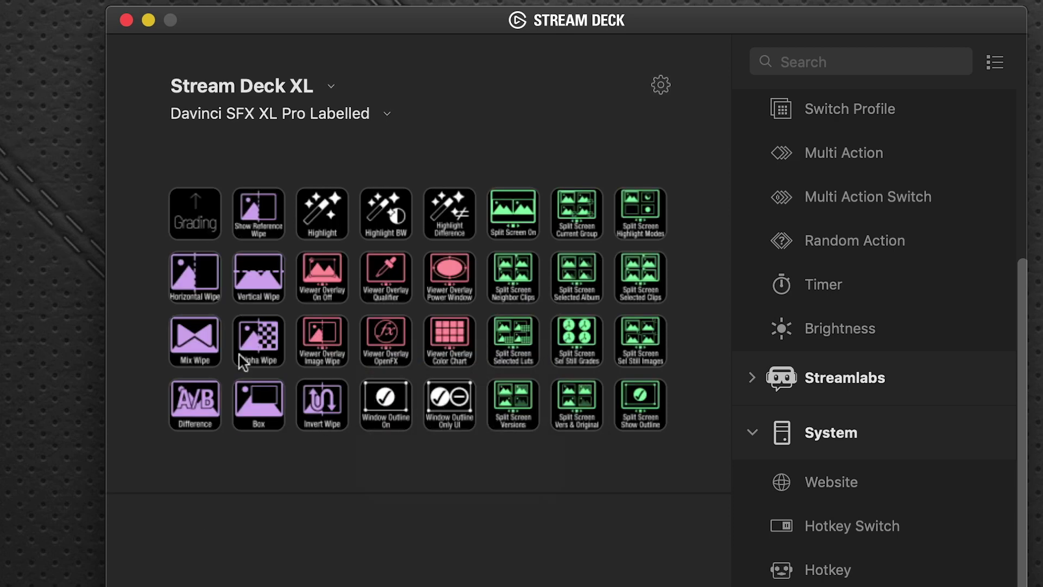
{"action": "double_click", "coordinate": [192, 211]}
{"action": "double_click", "coordinate": [193, 404]}
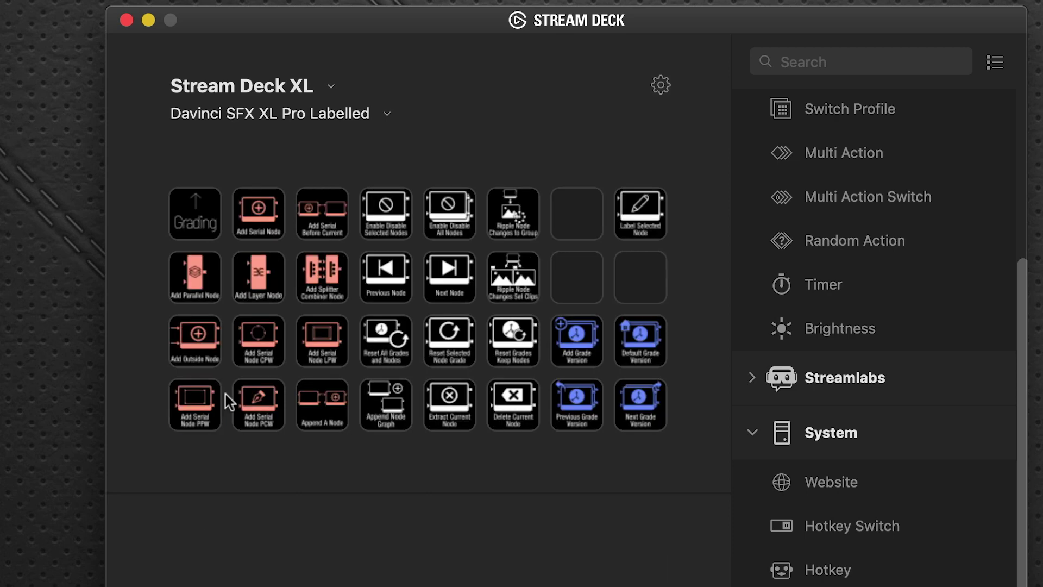
{"action": "right_click", "coordinate": [560, 277]}
{"action": "left_click", "coordinate": [681, 294]}
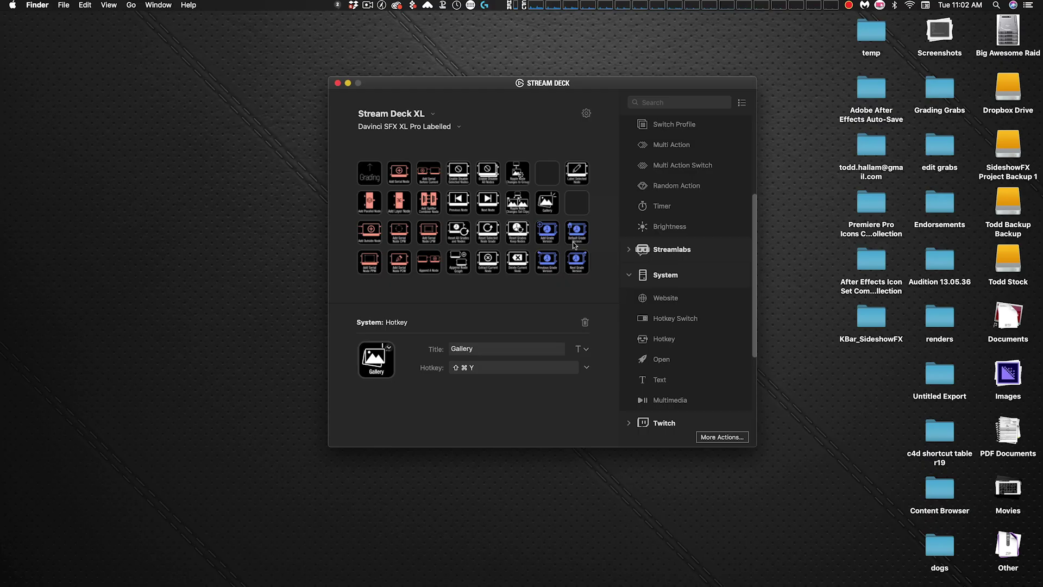
Step: Switch back to DaVinci Resolve and display the stills gallery beside the viewer
{"action": "key", "text": "super+Tab"}
{"action": "key", "text": "super+Tab"}
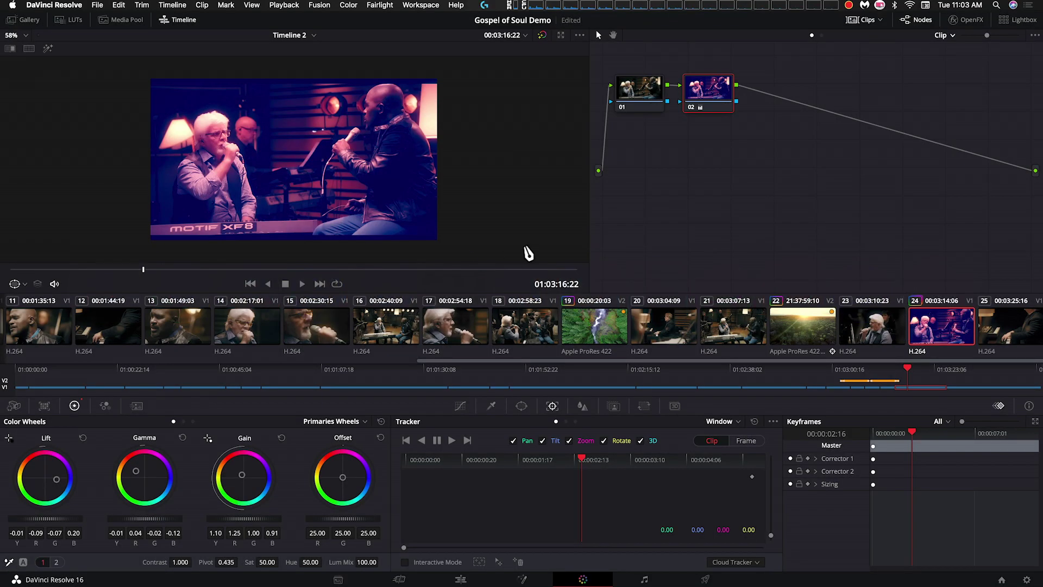
{"action": "key", "text": "alt+shift+g"}
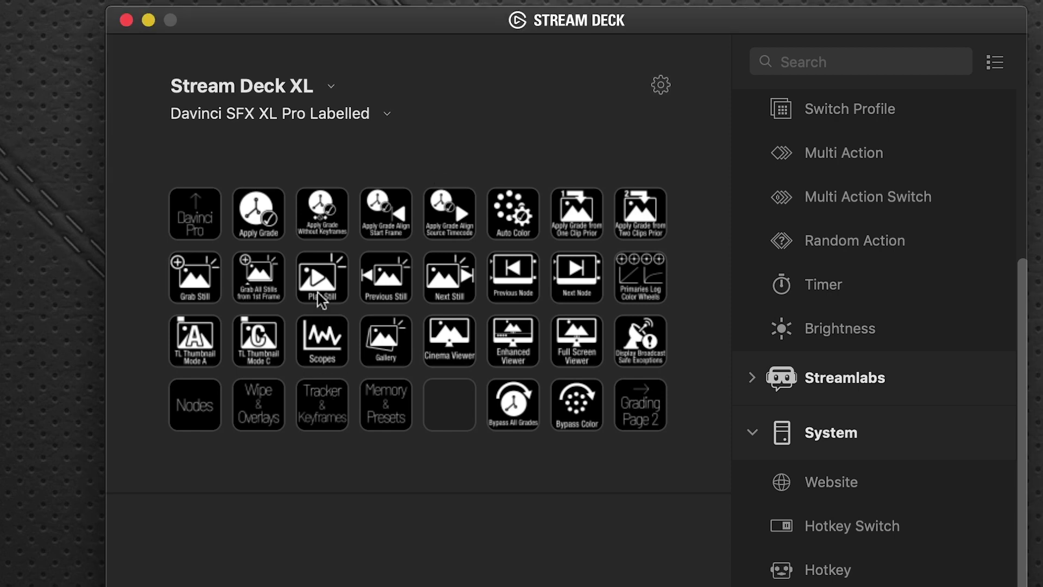
Step: In the Stream Deck app, copy the Grab Still hotkey from the Grading page to the empty first-row key of the Nodes page
{"action": "right_click", "coordinate": [198, 287]}
{"action": "left_click", "coordinate": [369, 306]}
{"action": "left_click", "coordinate": [211, 410]}
{"action": "right_click", "coordinate": [565, 229]}
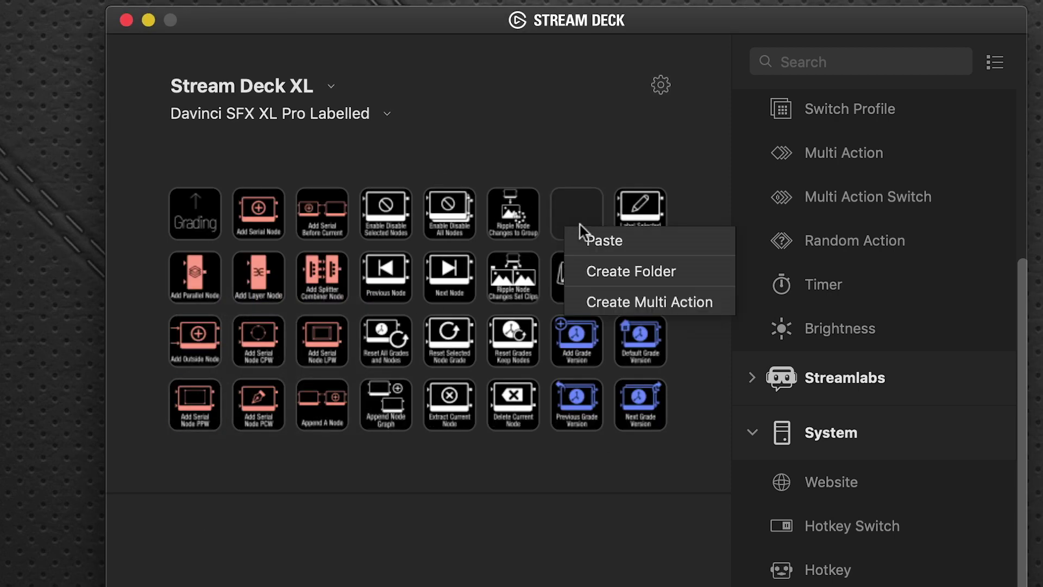
{"action": "left_click", "coordinate": [596, 241]}
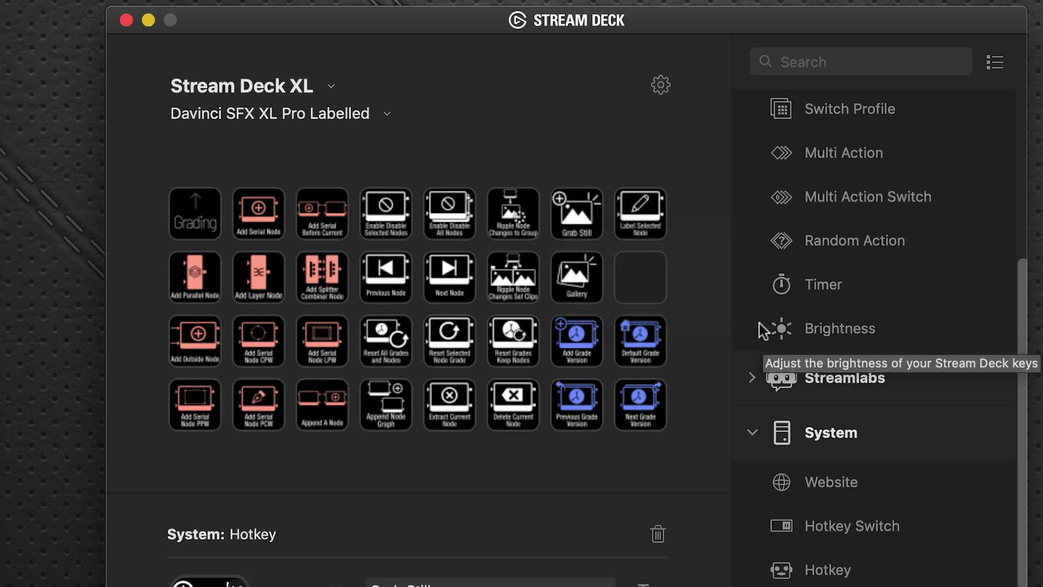
Step: In DaVinci Resolve, grab a still of the graded clip 24 and copy its blue-magenta grade onto the piano clip 25
{"action": "key", "text": "super+Tab"}
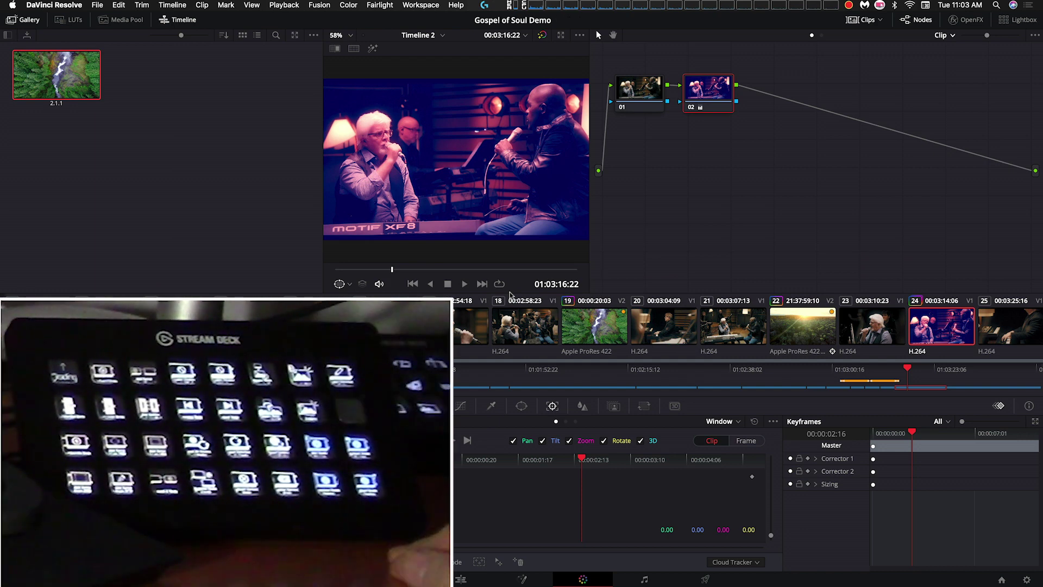
{"action": "key", "text": "super+alt+g"}
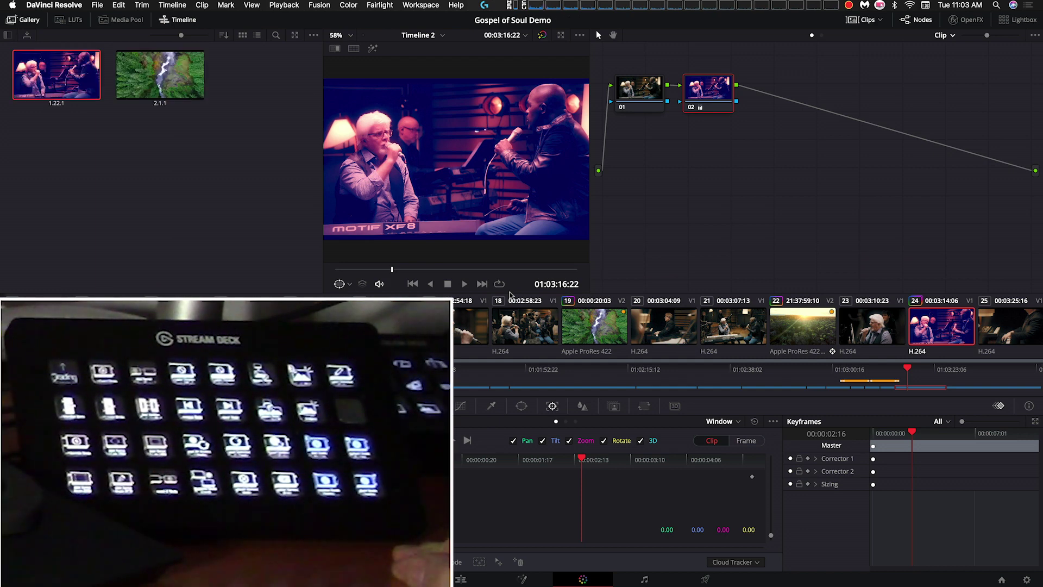
{"action": "left_click", "coordinate": [992, 327]}
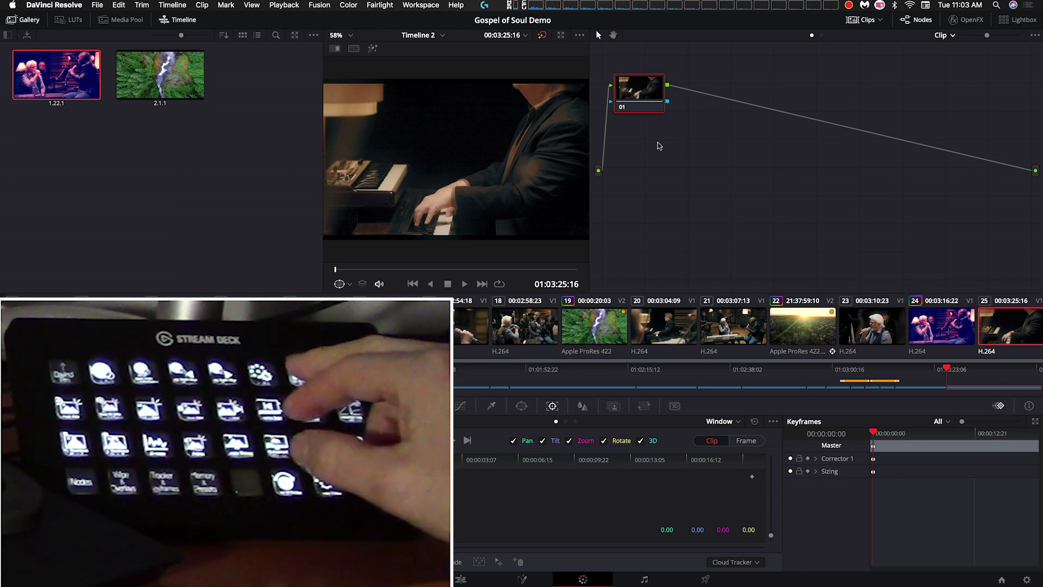
{"action": "key", "text": "alt+s"}
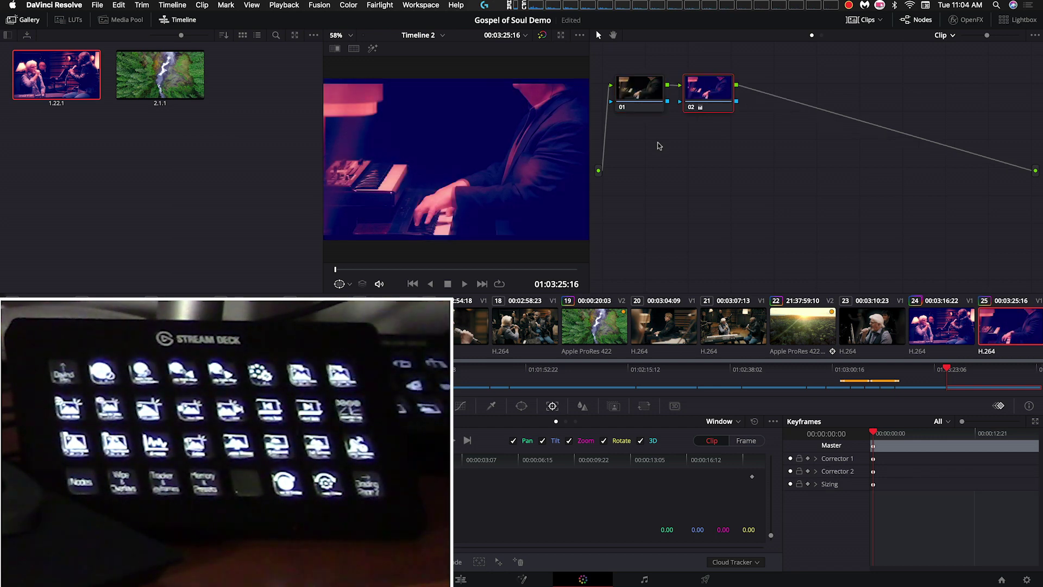